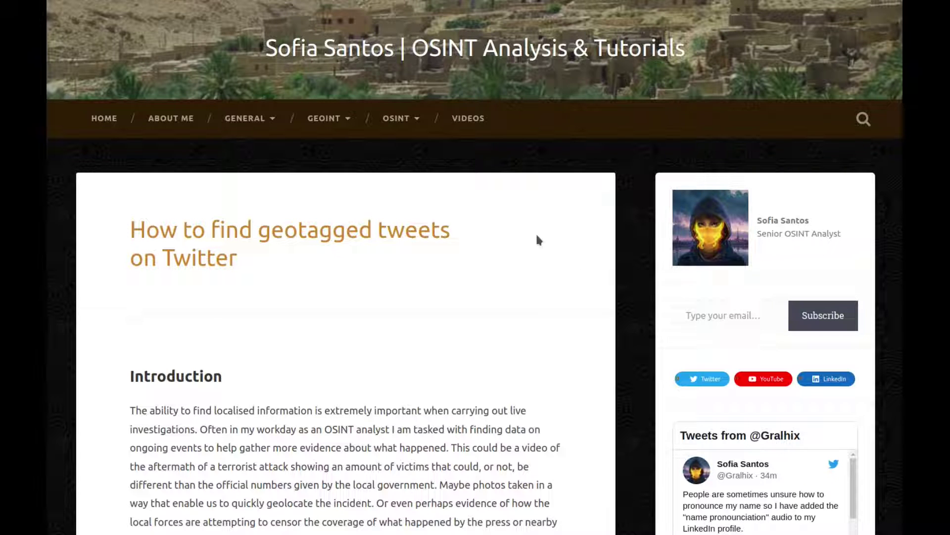
# - Scroll from the post title through the Introduction down to the BirdHunt heading
pyautogui.scroll(-3, 544, 238)
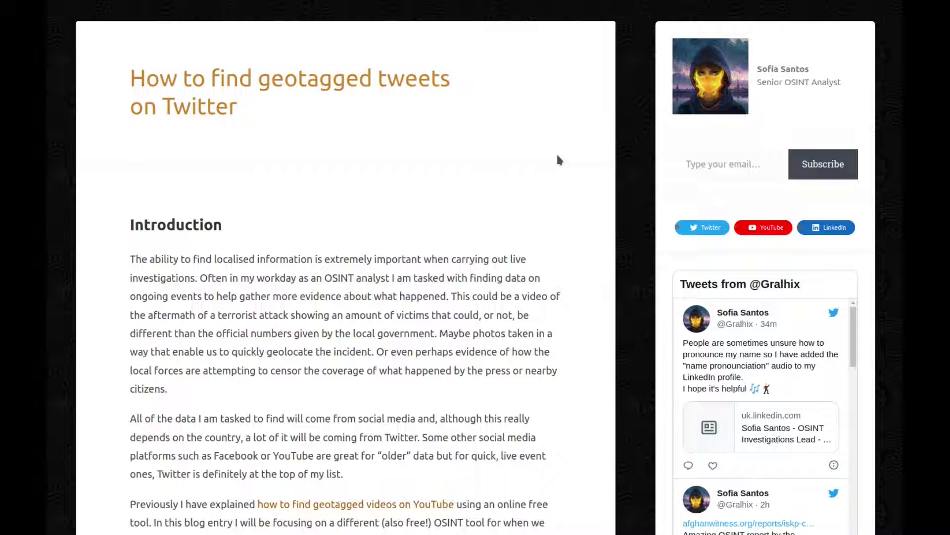
pyautogui.scroll(-4, 567, 155)
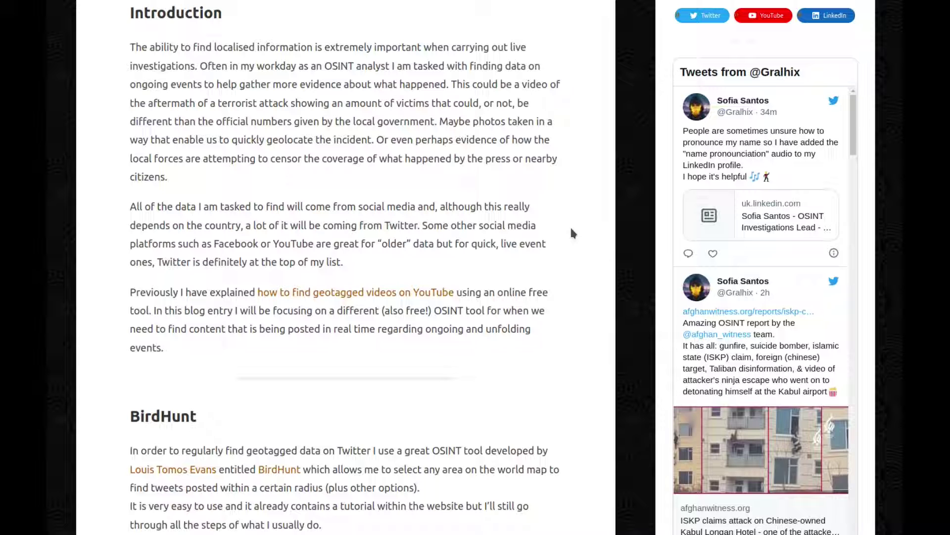
# - Scroll through the 'BirdHunt as a tool to find evidence' section to the Riyadh-on-Eid paragraph
pyautogui.scroll(-4, 572, 230)
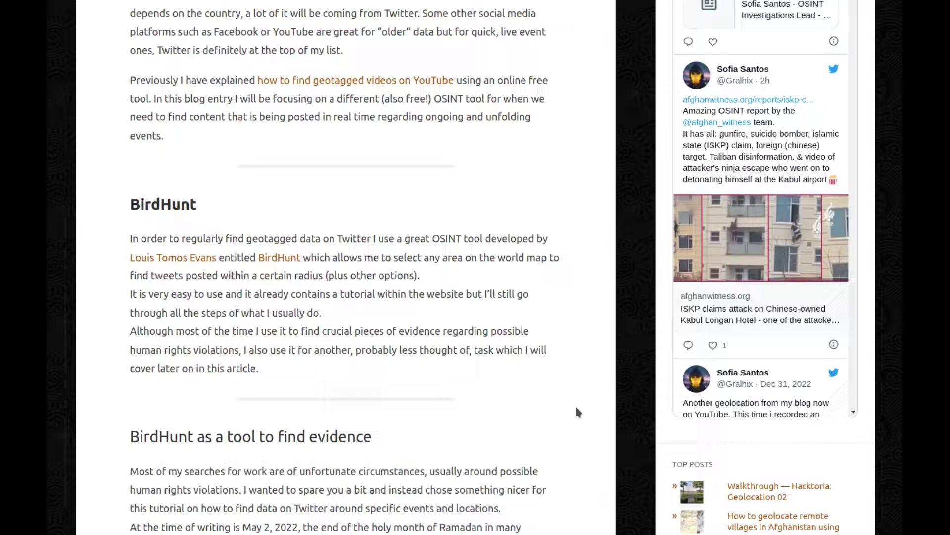
pyautogui.scroll(-4, 576, 411)
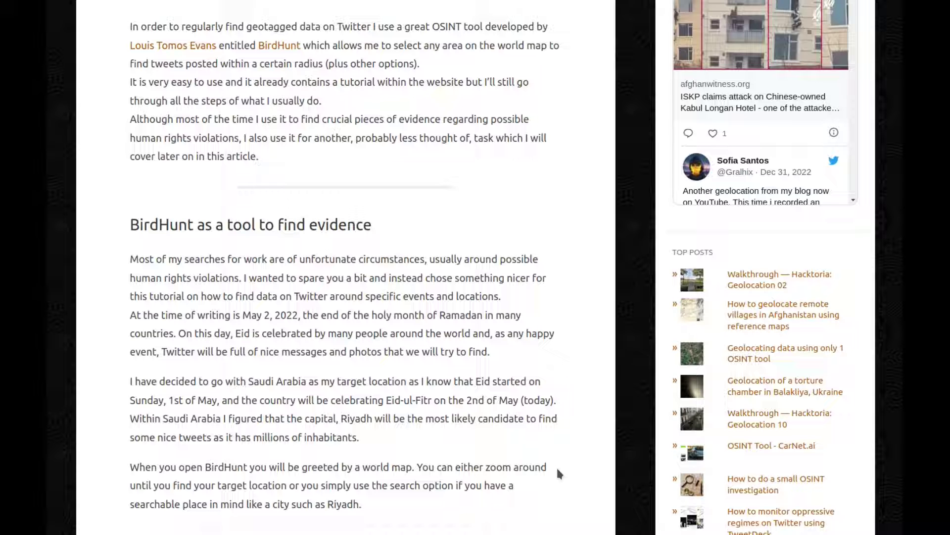
# - Scroll past the 'Searching for Riyadh using BirdHunt' screenshot to the Confirm Location instructions
pyautogui.scroll(-3, 551, 449)
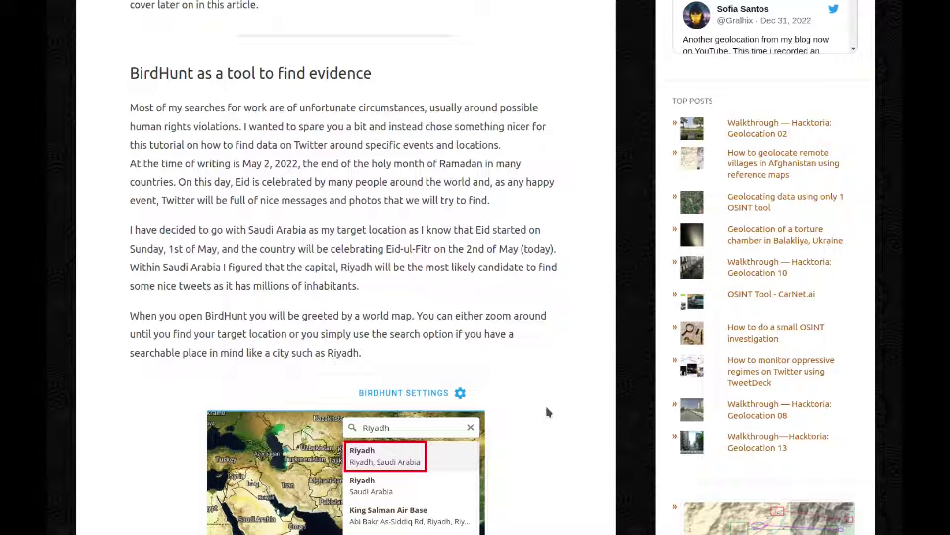
pyautogui.scroll(-3, 547, 410)
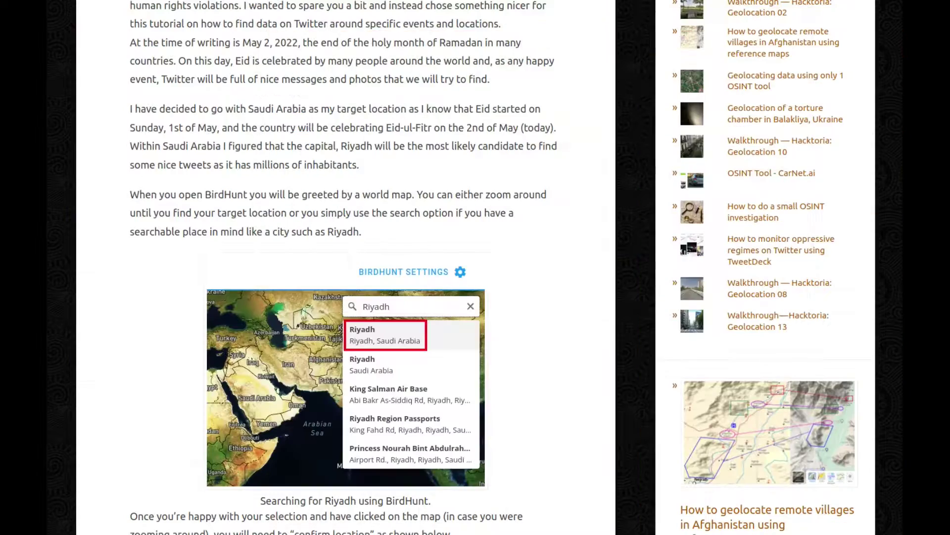
pyautogui.scroll(-3, 548, 277)
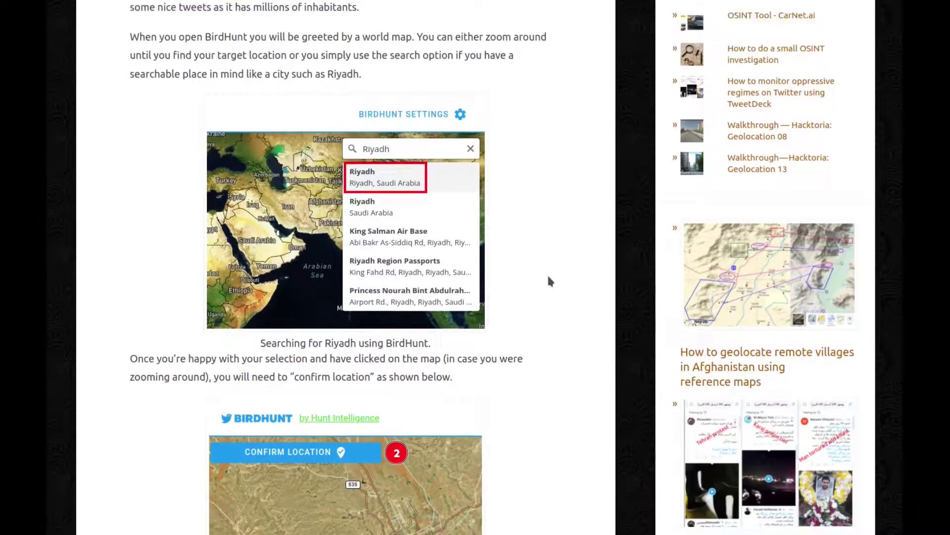
# - Confirm the pinned Ryazan, Russia location on the BirdHunt map
pyautogui.scroll(-4, 549, 282)
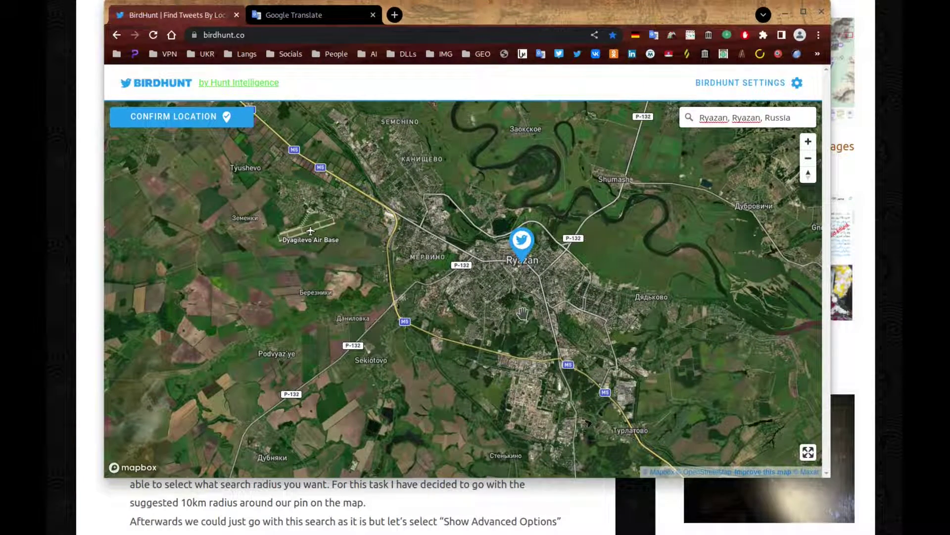
pyautogui.click(172, 121)
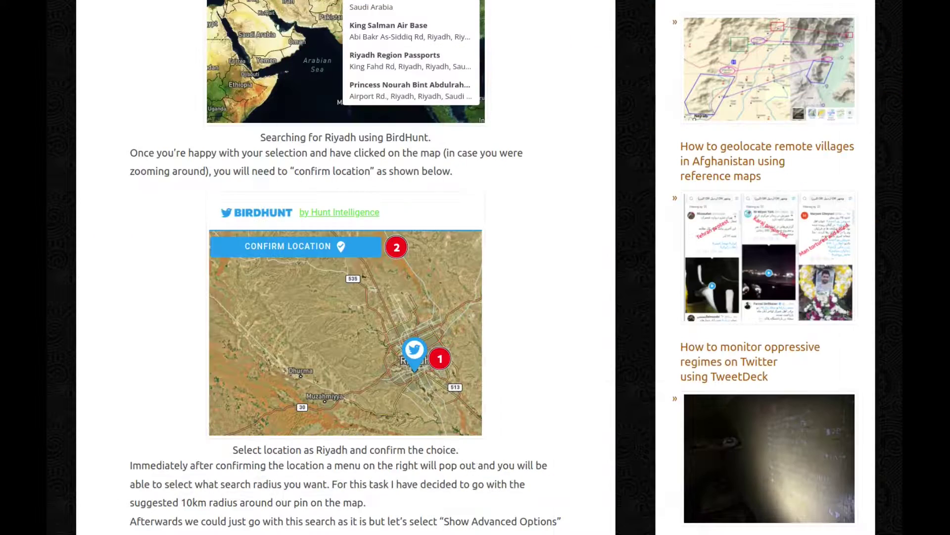
# - Scroll past the 10km radius slider and Find Tweets screenshot to the Google Translate section
pyautogui.scroll(-3, 547, 262)
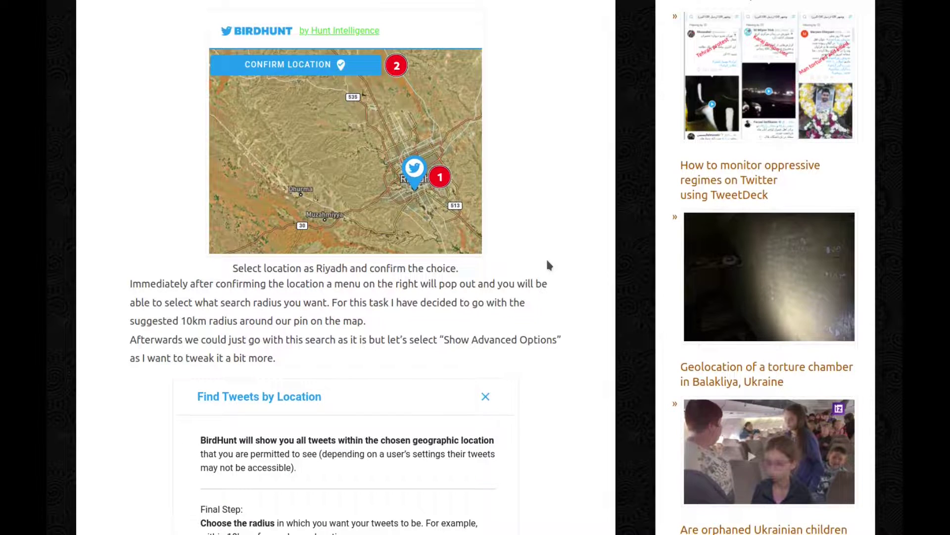
pyautogui.scroll(-3, 548, 265)
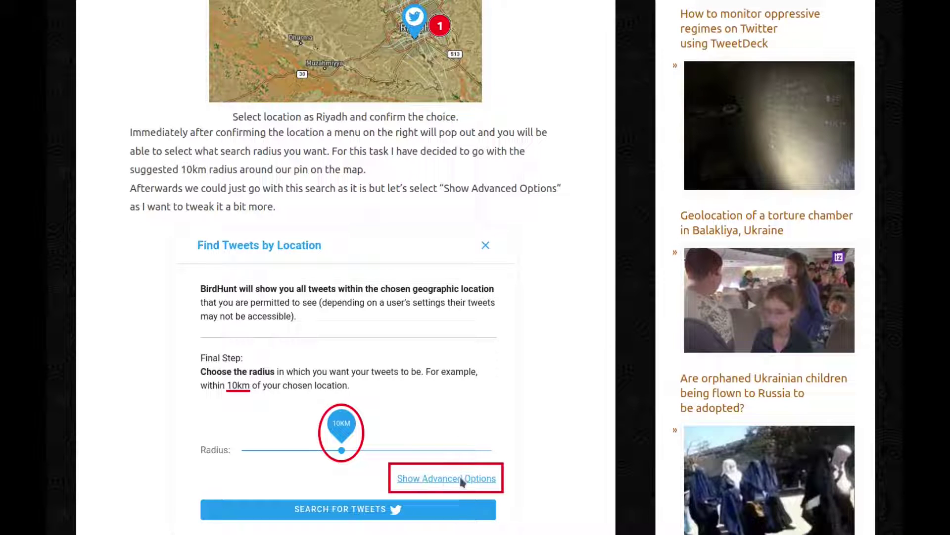
pyautogui.scroll(-1, 571, 363)
pyautogui.scroll(-10, 569, 361)
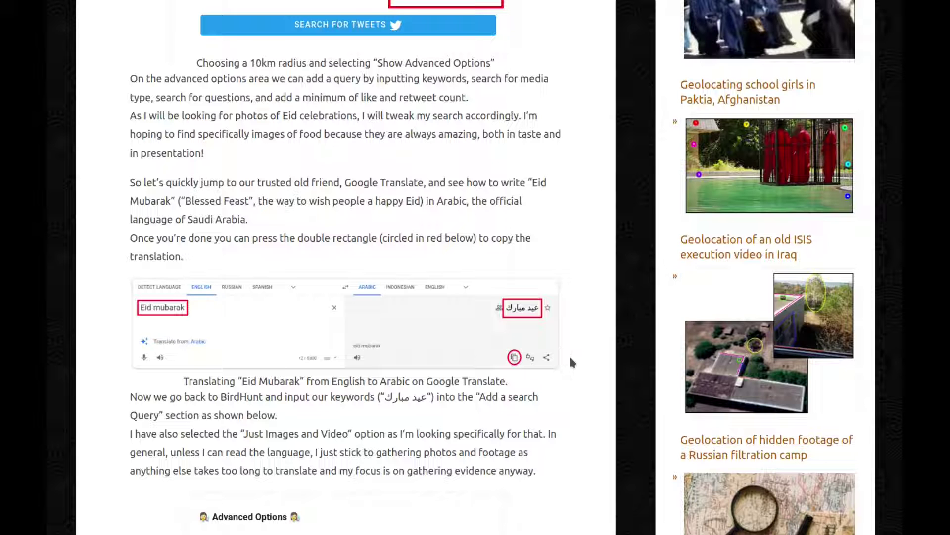
# - Scroll to the Advanced Options screenshot and briefly highlight the Arabic 'Eid Mubarak' keywords
pyautogui.scroll(-3, 576, 360)
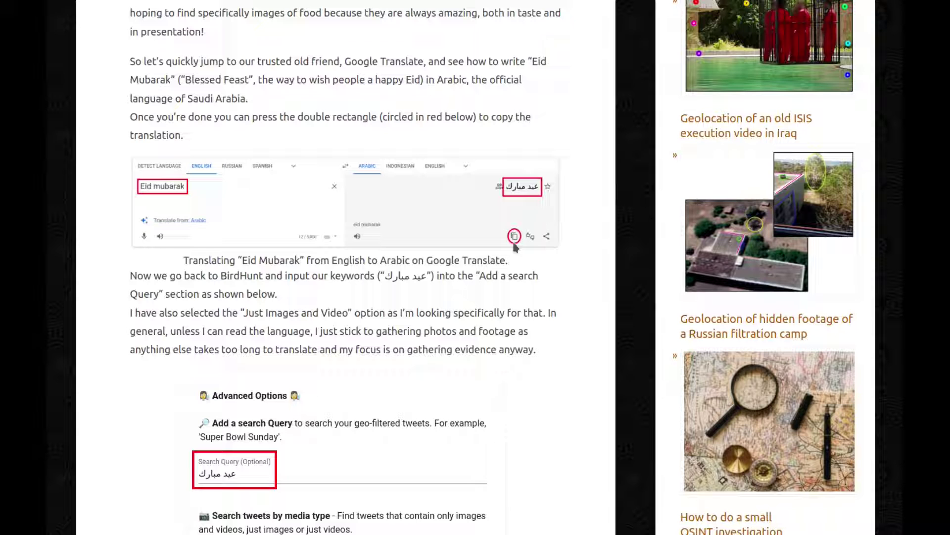
pyautogui.scroll(-3, 534, 240)
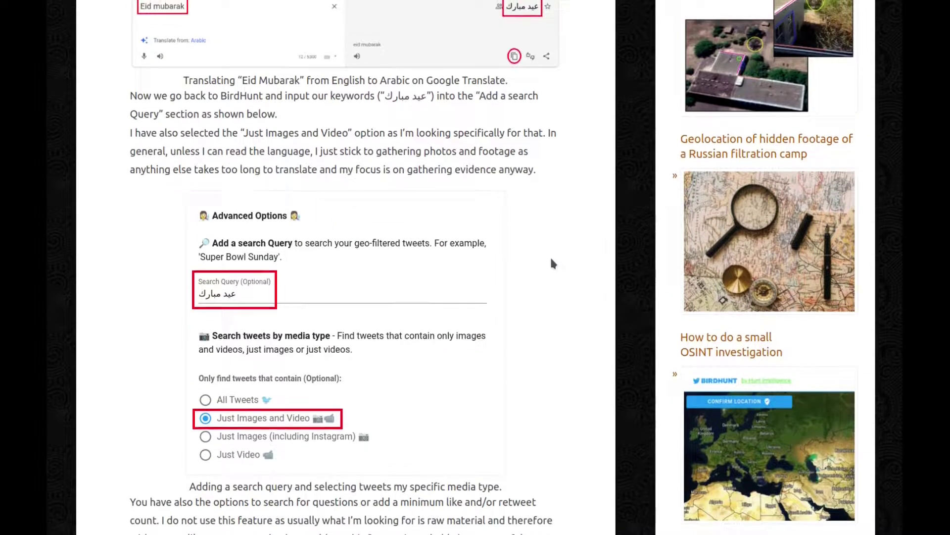
pyautogui.scroll(-1, 553, 263)
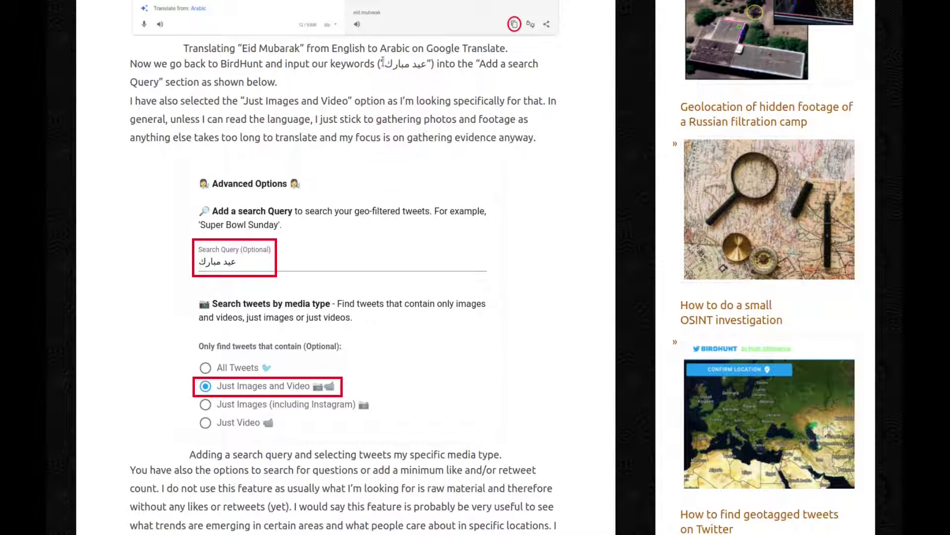
pyautogui.moveTo(382, 61); pyautogui.dragTo(429, 65)
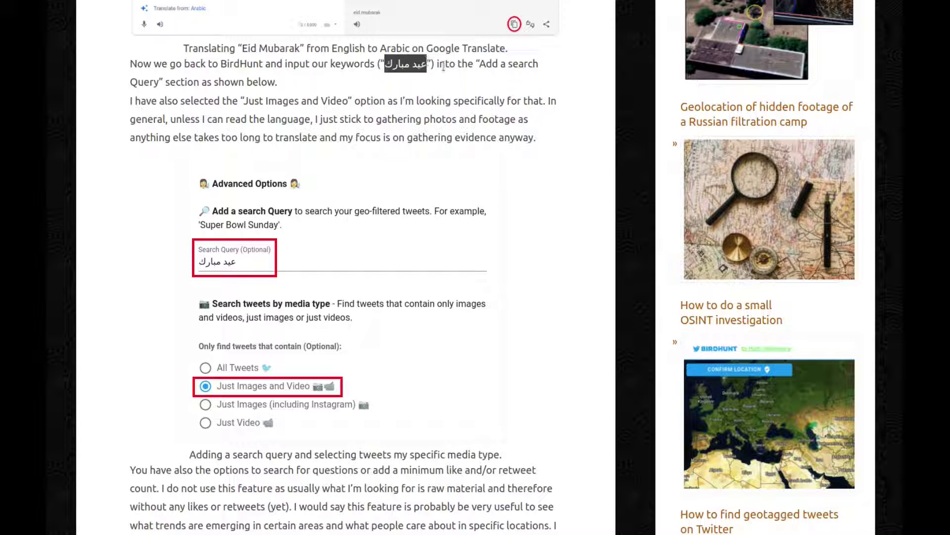
pyautogui.click(471, 78)
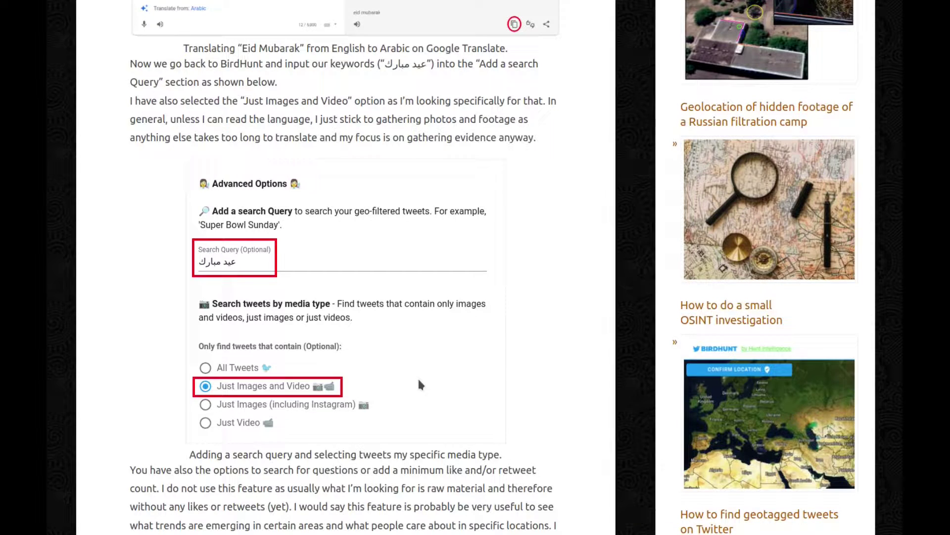
# - Scroll down to the Search question tweets, Minimum Likes and Minimum Retweets settings
pyautogui.scroll(-4, 510, 377)
pyautogui.scroll(-2, 512, 376)
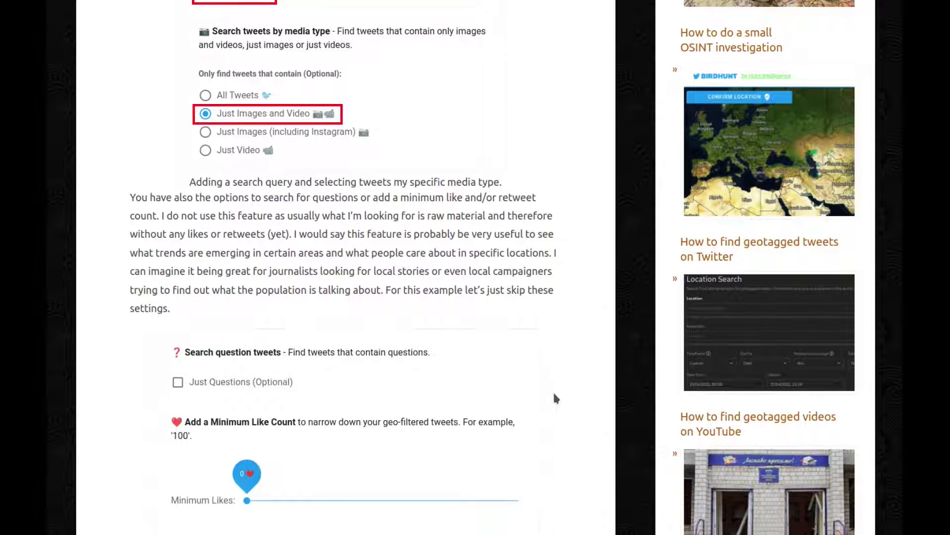
pyautogui.scroll(-3, 554, 395)
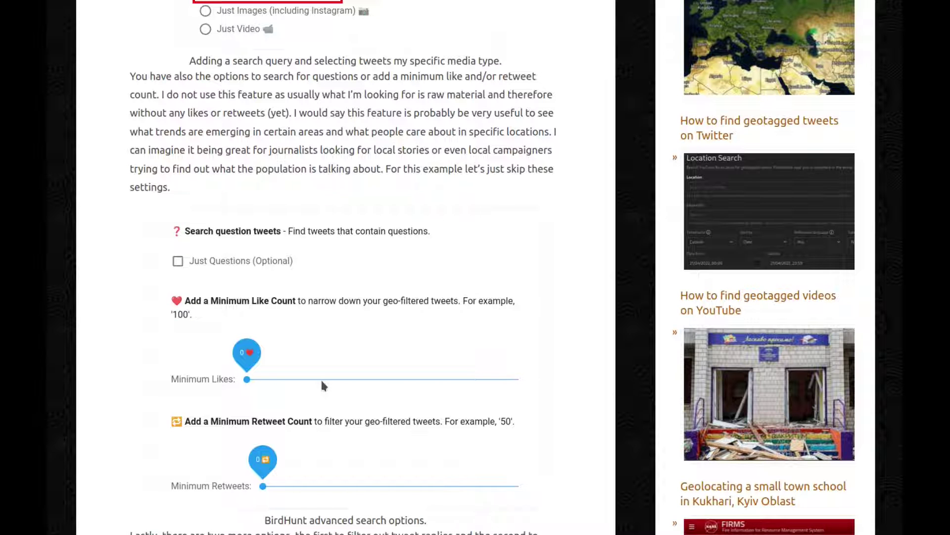
pyautogui.scroll(-1, 323, 385)
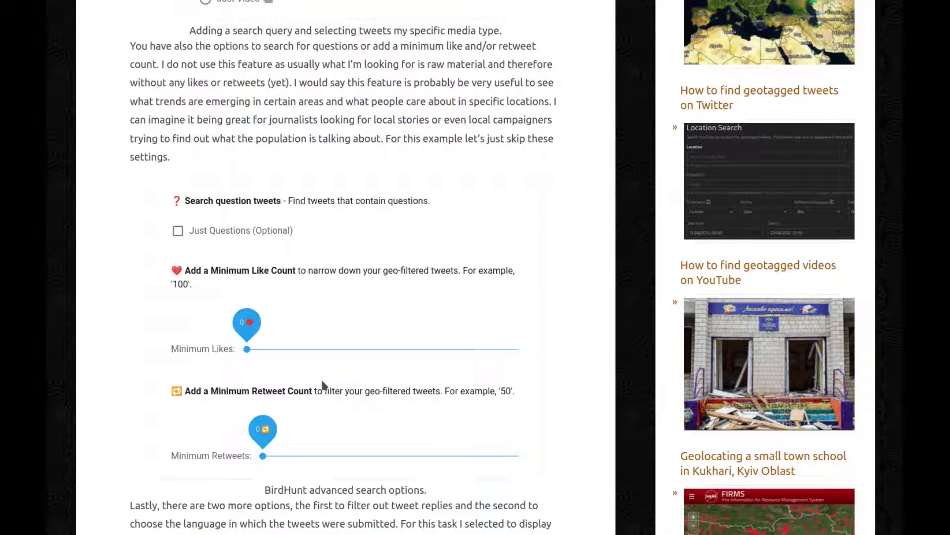
pyautogui.scroll(-1, 580, 389)
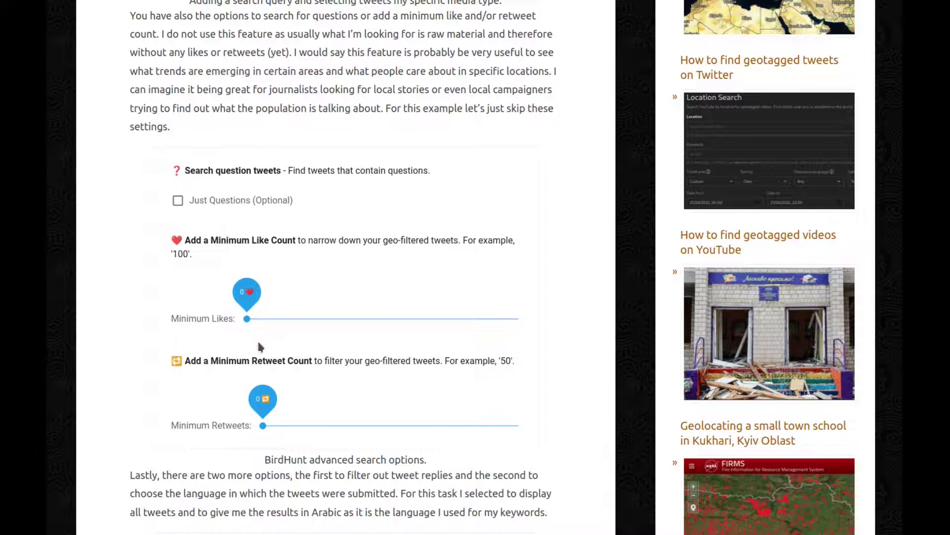
pyautogui.scroll(-3, 568, 363)
# - Scroll to the Reply Filters and Arabic language screenshot and the Search for Tweets paragraph
pyautogui.scroll(-3, 568, 363)
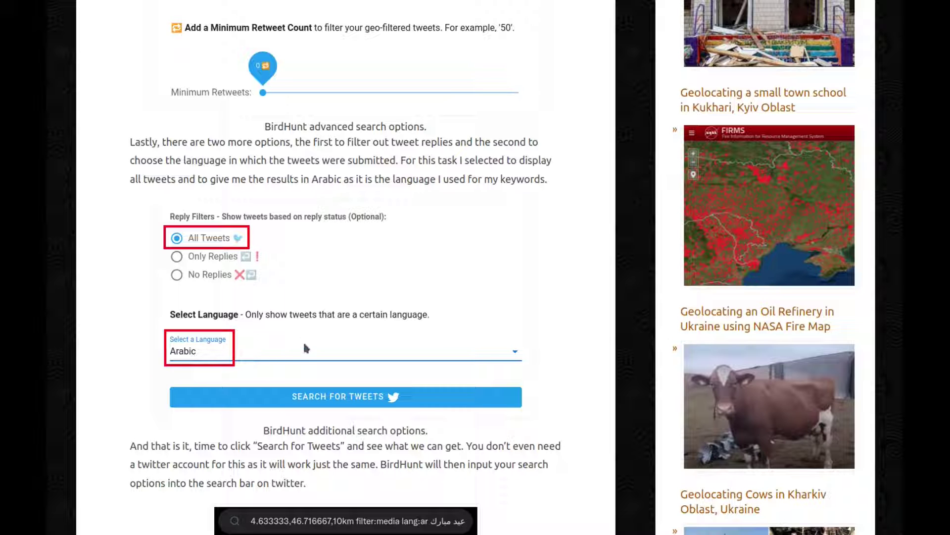
pyautogui.scroll(-5, 304, 340)
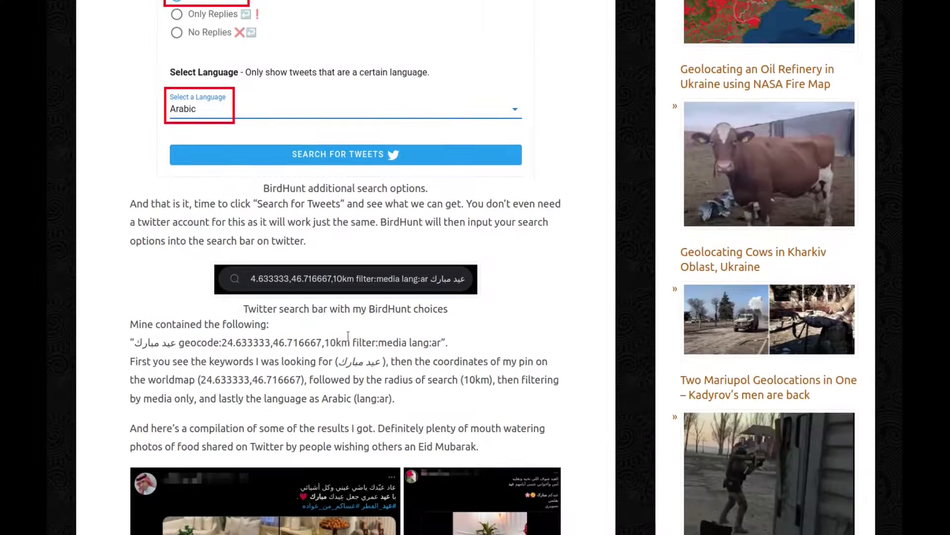
pyautogui.scroll(-1, 449, 131)
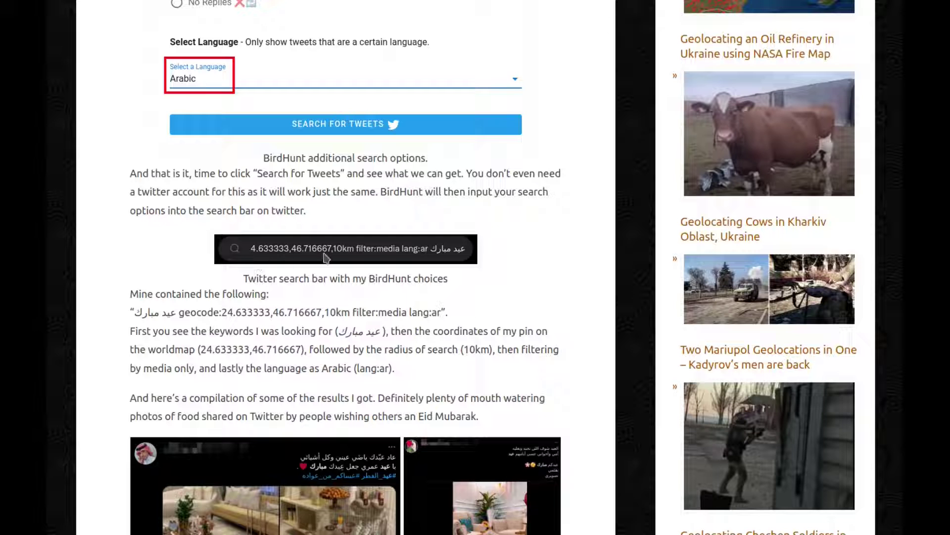
pyautogui.scroll(-1, 537, 245)
pyautogui.scroll(-3, 536, 237)
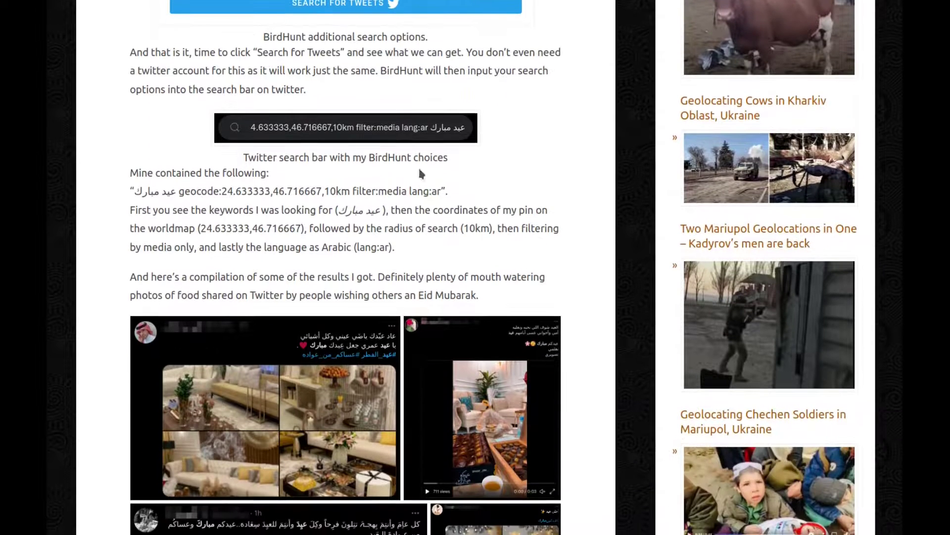
pyautogui.moveTo(133, 192); pyautogui.dragTo(443, 191)
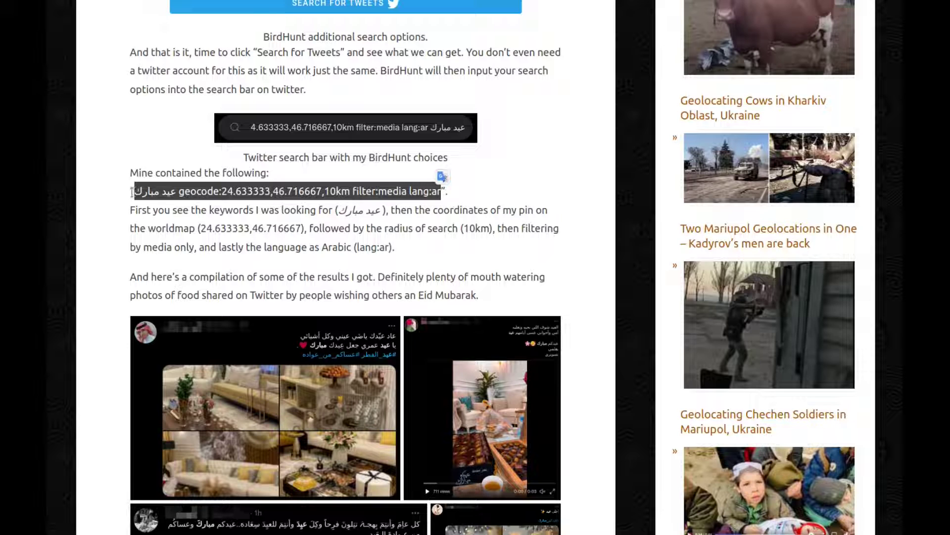
pyautogui.moveTo(136, 192); pyautogui.dragTo(321, 191)
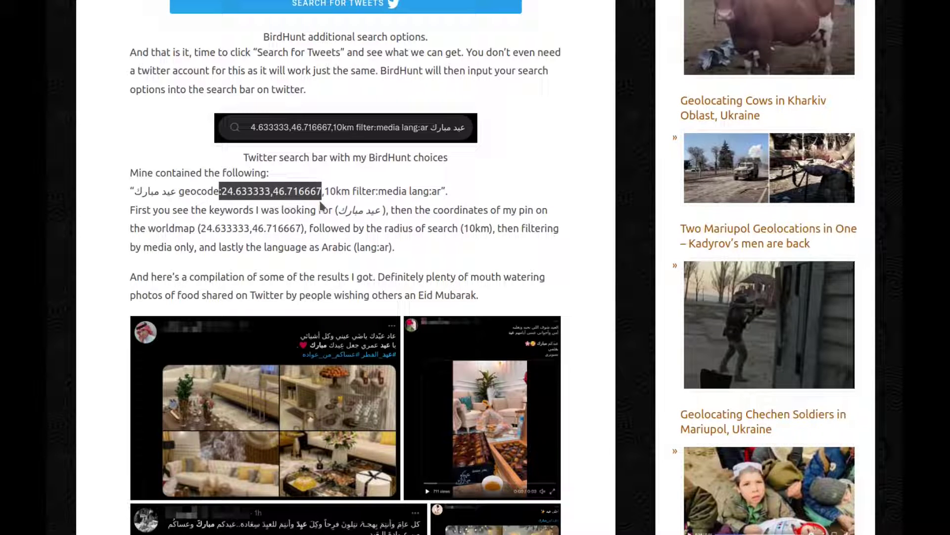
pyautogui.doubleClick(345, 189)
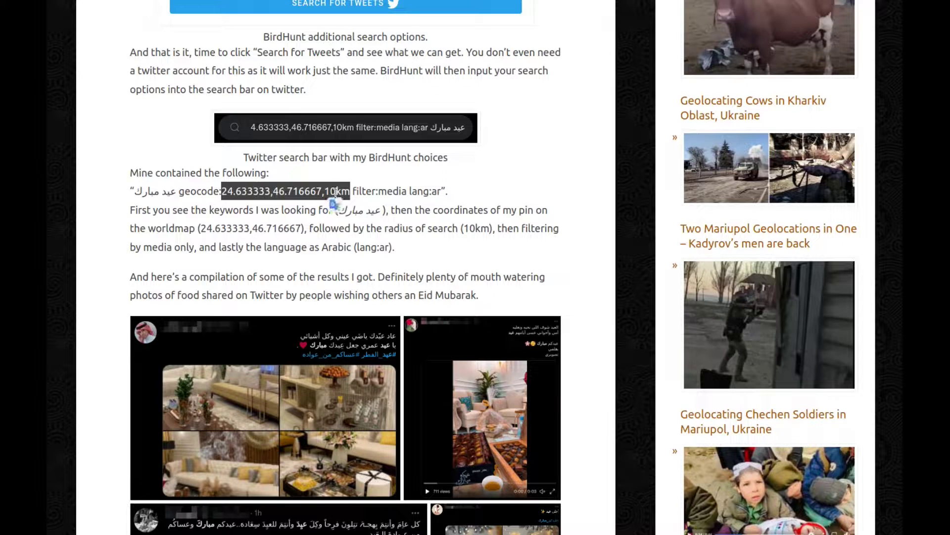
pyautogui.click(332, 189)
pyautogui.moveTo(324, 191); pyautogui.dragTo(350, 191)
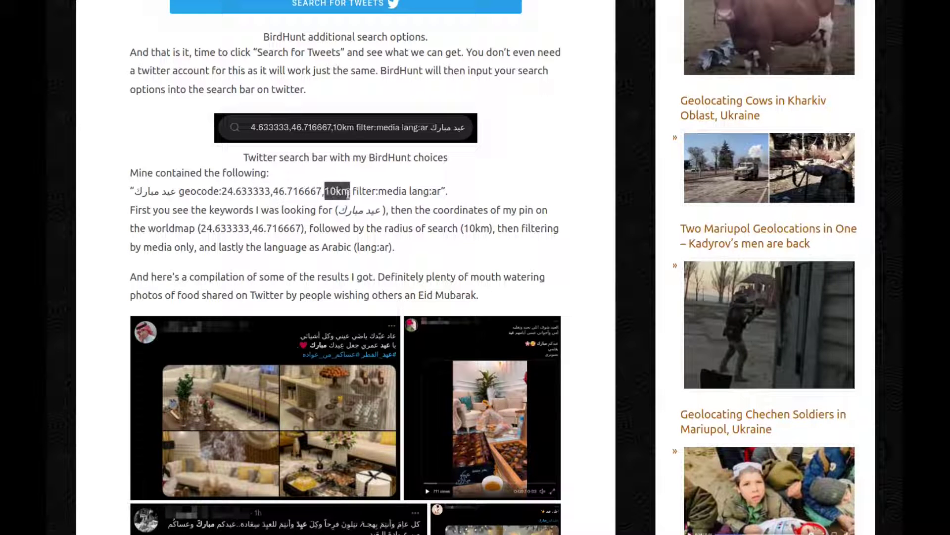
pyautogui.click(354, 191)
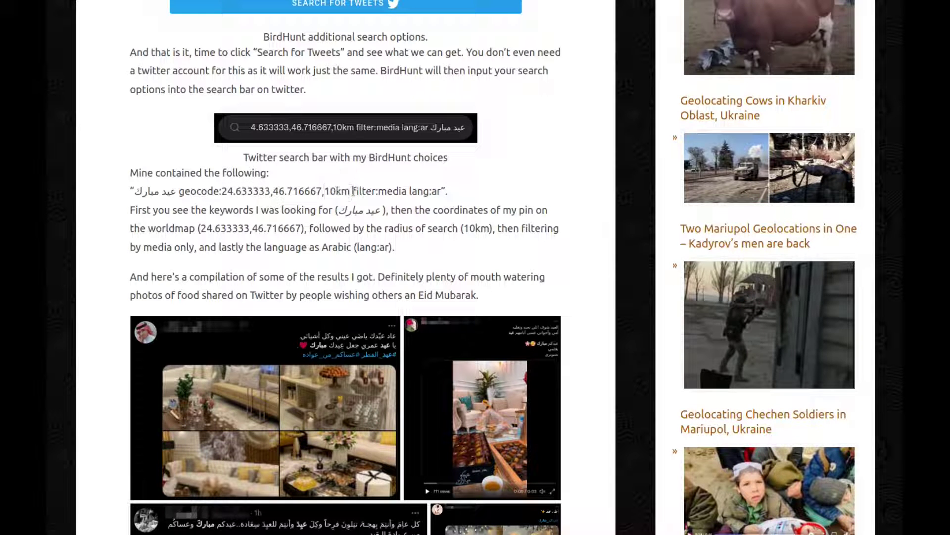
pyautogui.moveTo(406, 191); pyautogui.dragTo(378, 191)
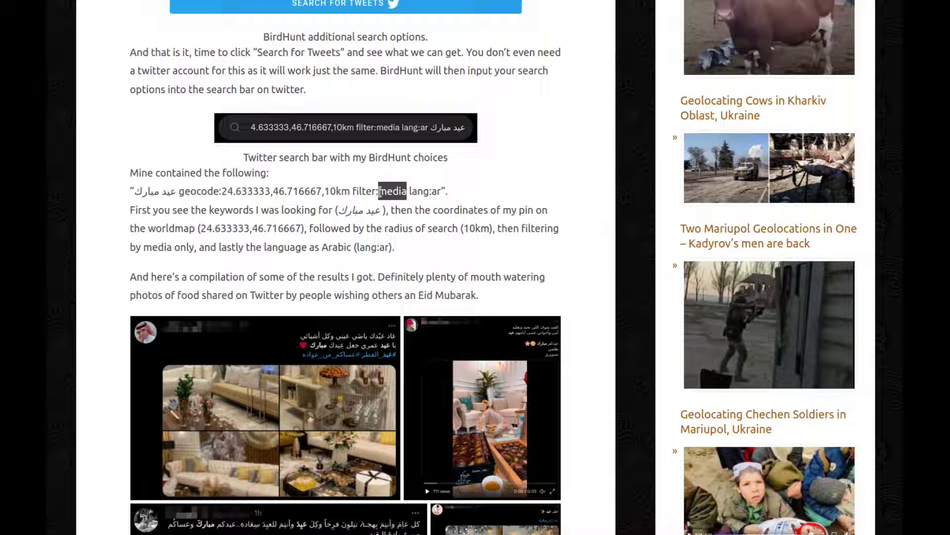
pyautogui.click(389, 191)
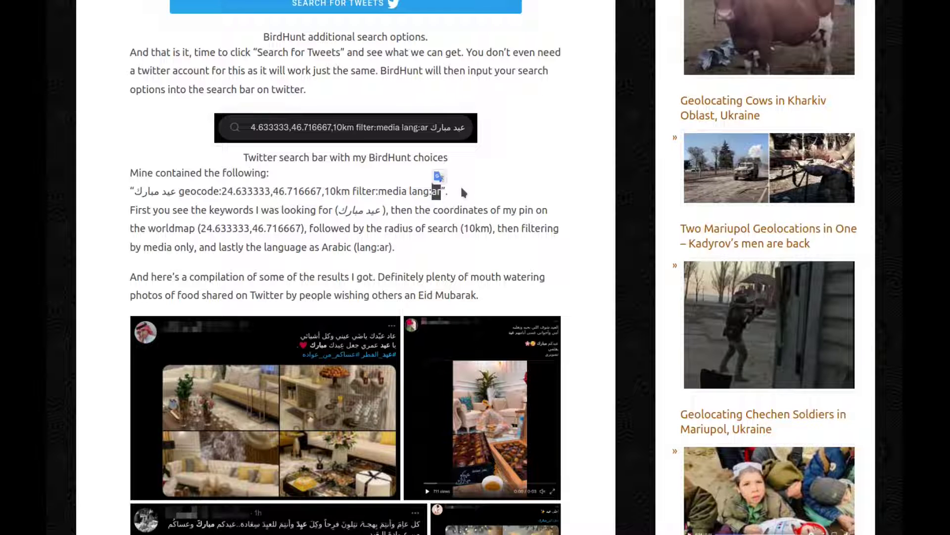
# - Scroll through the Eid tweet image grid down to the sock puppet heading
pyautogui.scroll(-2, 530, 218)
pyautogui.scroll(-2, 548, 229)
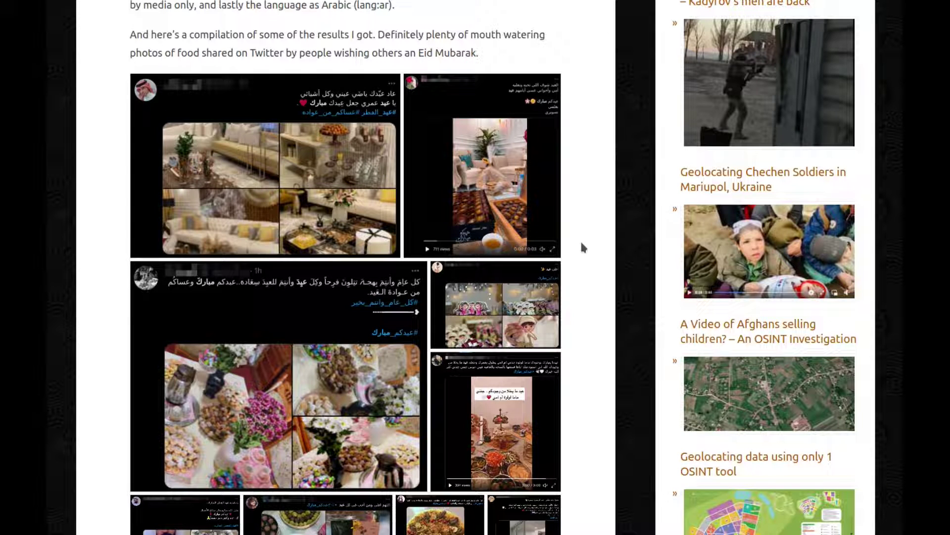
pyautogui.scroll(-1, 580, 240)
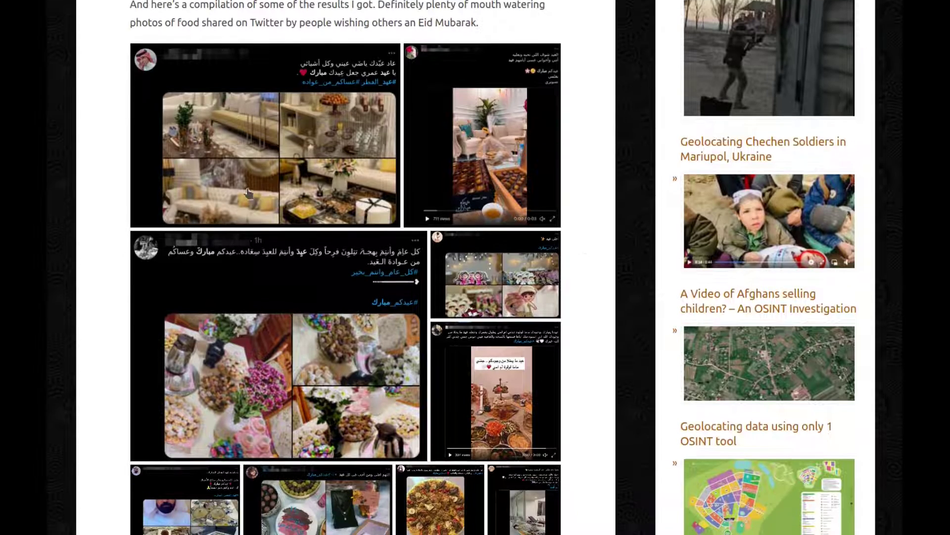
pyautogui.scroll(-3, 338, 417)
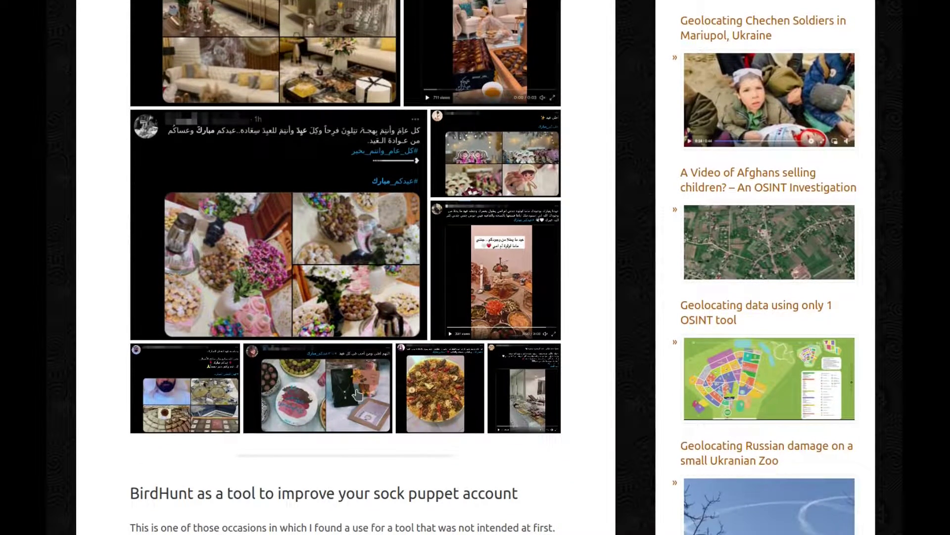
pyautogui.scroll(-4, 568, 243)
pyautogui.scroll(-3, 568, 244)
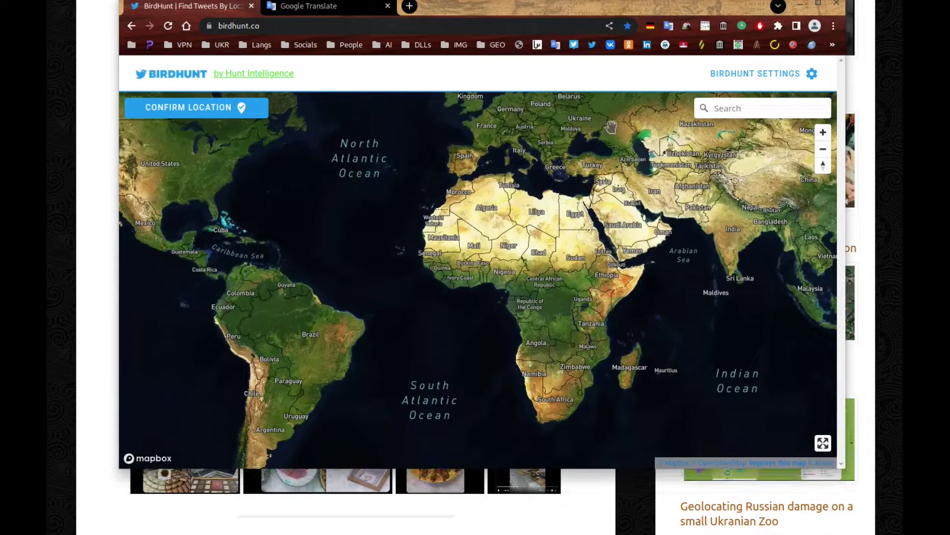
# - Copy Google Translate's Arabic 'happy new year' translation and return to the BirdHunt map
pyautogui.click(756, 112)
pyautogui.click(314, 9)
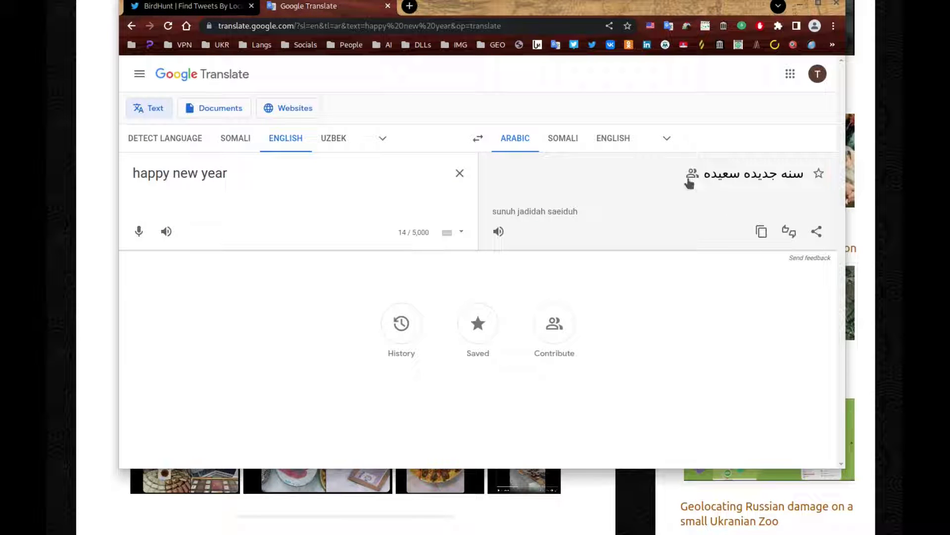
pyautogui.click(761, 232)
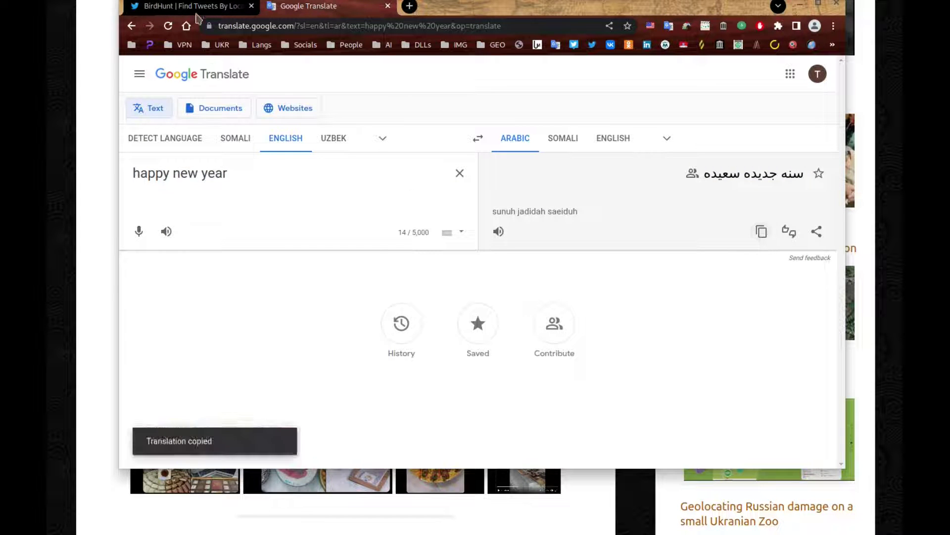
pyautogui.click(222, 7)
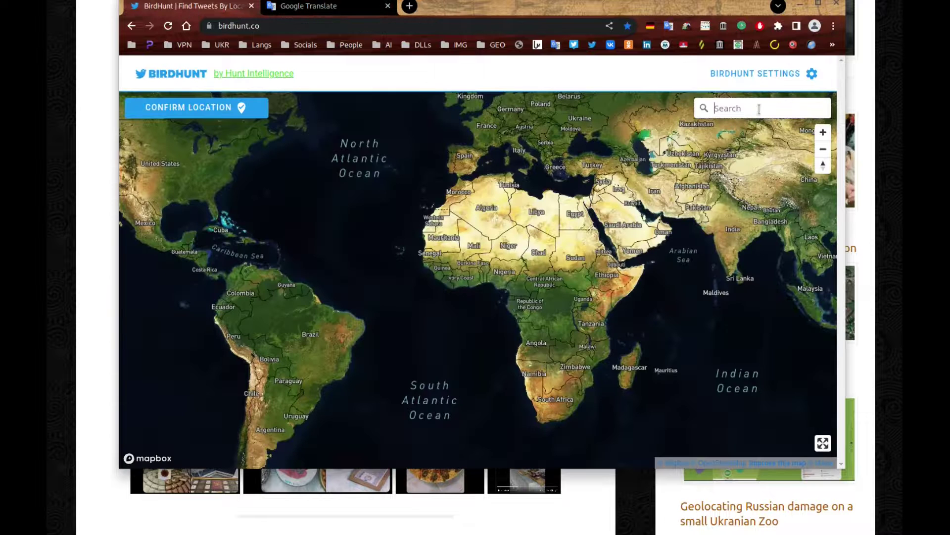
# - Search 'riy', jump to Riyadh, Saudi Arabia, zoom in and drop the pin in central Riyadh
pyautogui.write('riy')
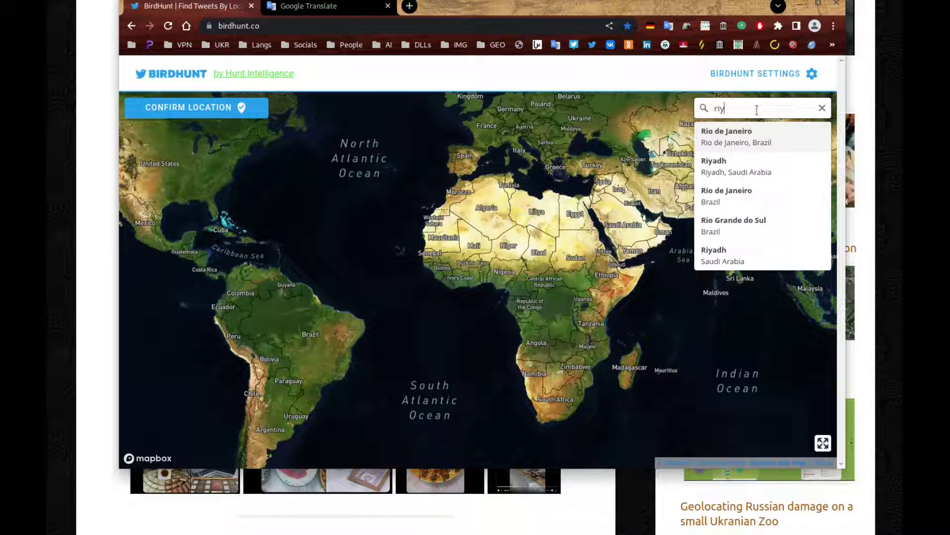
pyautogui.click(755, 139)
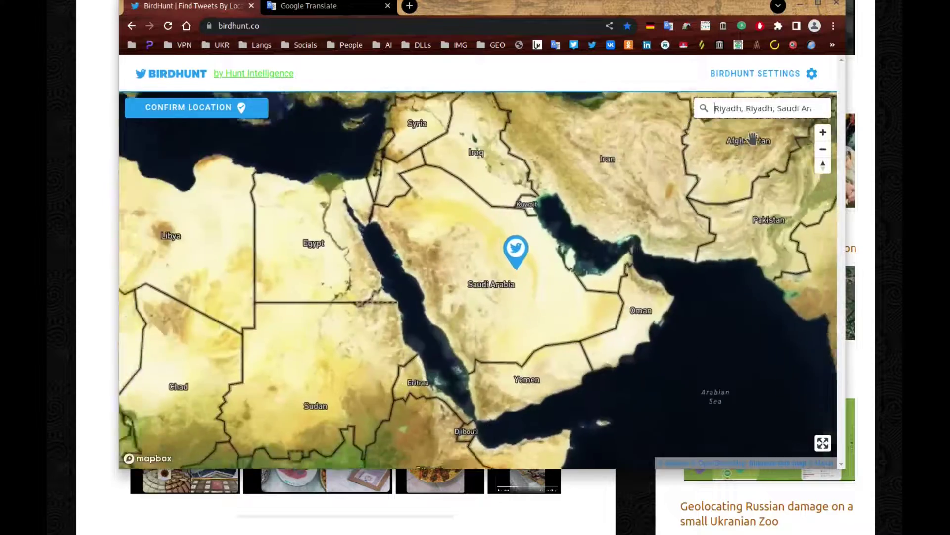
pyautogui.scroll(3, 567, 302)
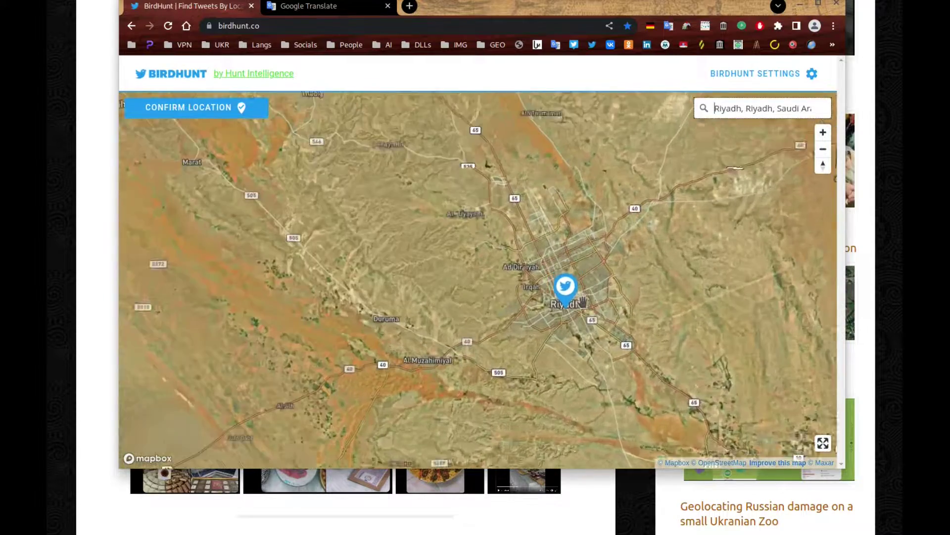
pyautogui.click(555, 254)
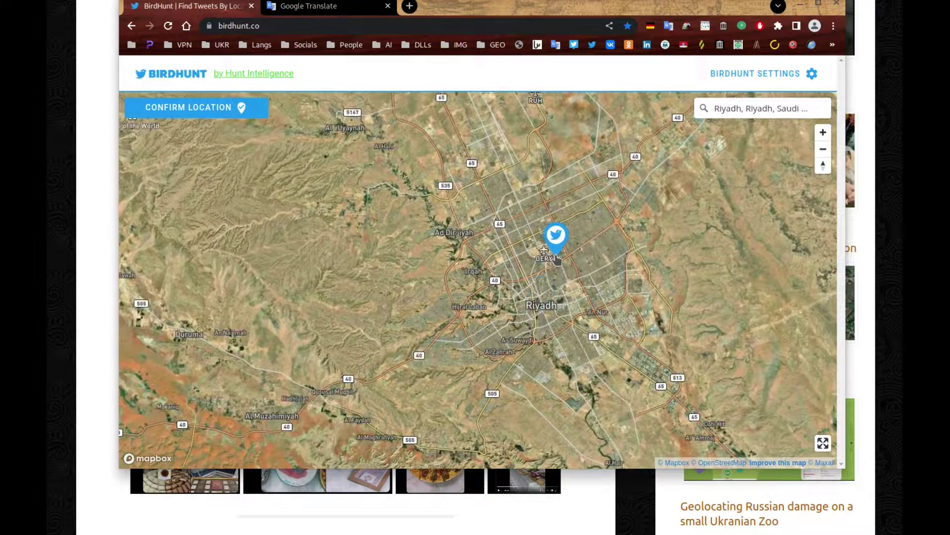
# - Confirm Riyadh as the search location with a 10km radius
pyautogui.click(195, 110)
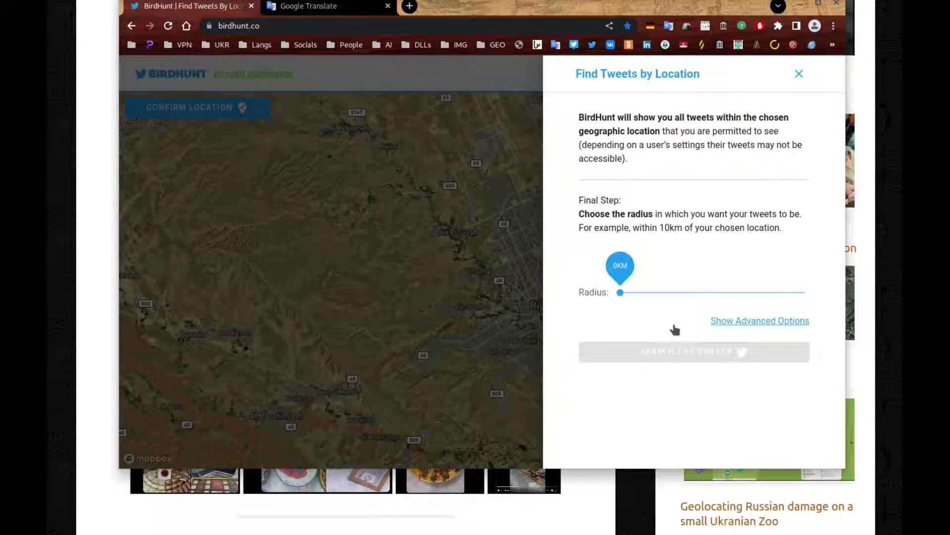
pyautogui.moveTo(621, 291); pyautogui.dragTo(693, 269)
pyautogui.click(750, 321)
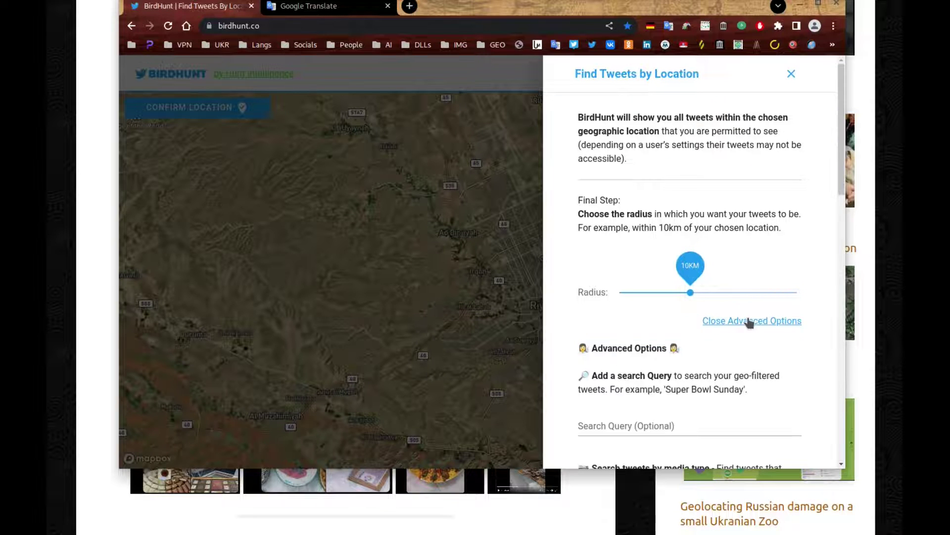
# - Copy the Arabic 'happy new year' translation from Google Translate into the Search Query field
pyautogui.scroll(-4, 774, 327)
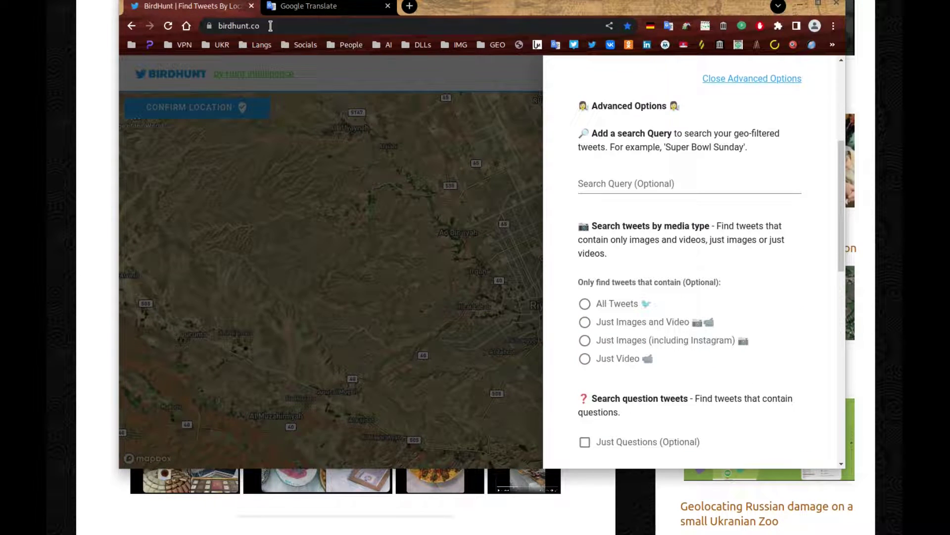
pyautogui.click(302, 6)
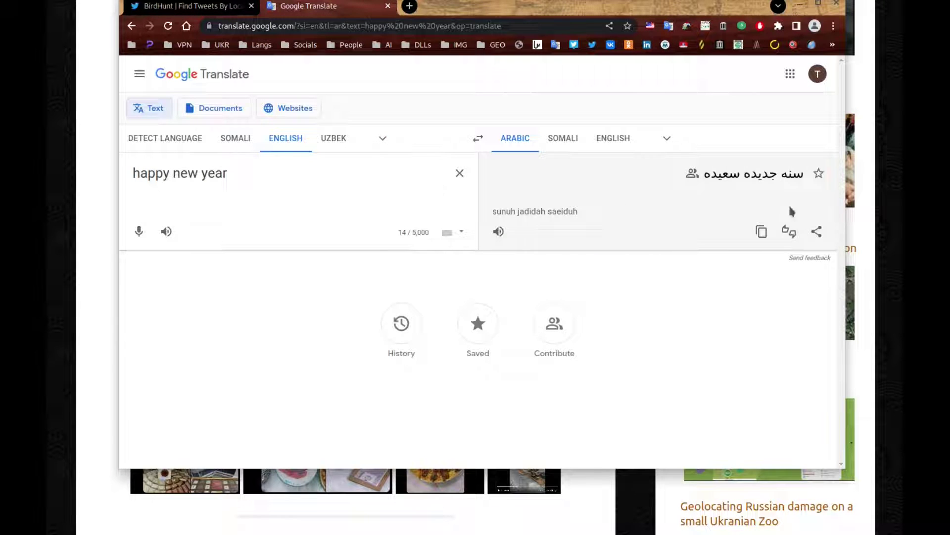
pyautogui.click(762, 232)
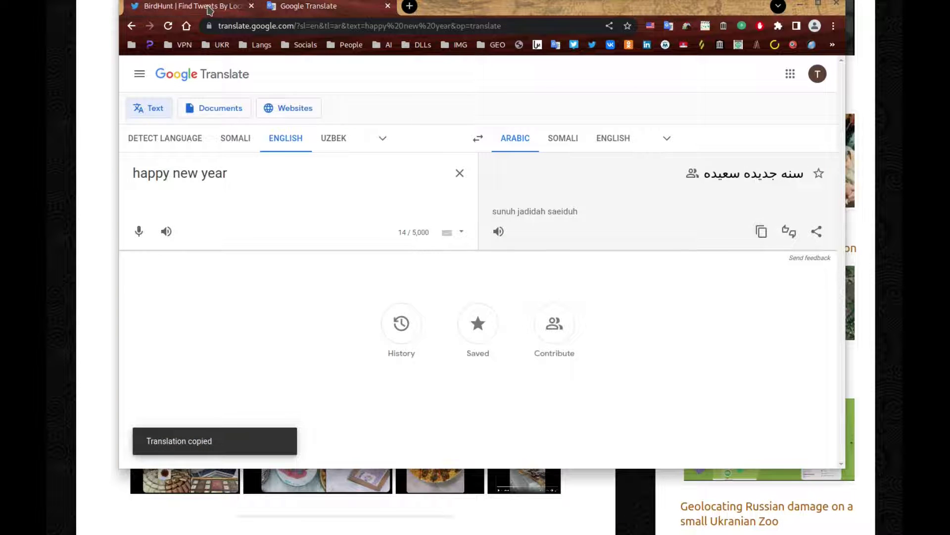
pyautogui.click(193, 6)
pyautogui.click(609, 182)
pyautogui.hotkey('ctrl', 'v')
# - Limit results to image and video tweets, keep replies, and set the tweet language to Arabic
pyautogui.scroll(-2, 734, 239)
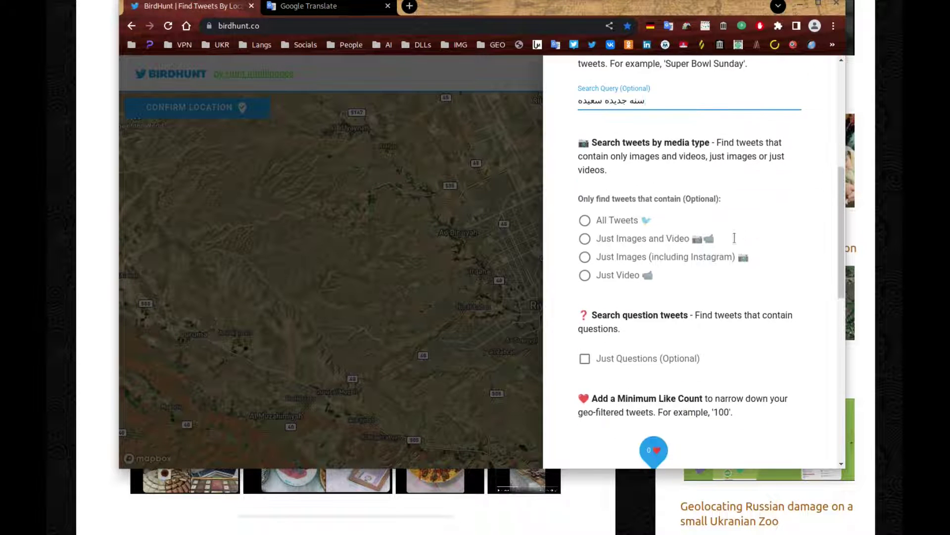
pyautogui.click(585, 231)
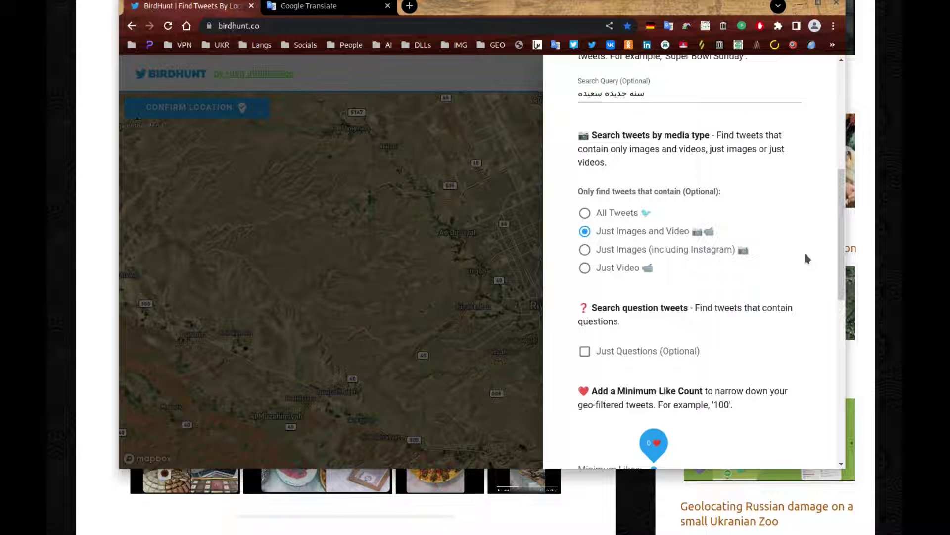
pyautogui.scroll(-5, 790, 244)
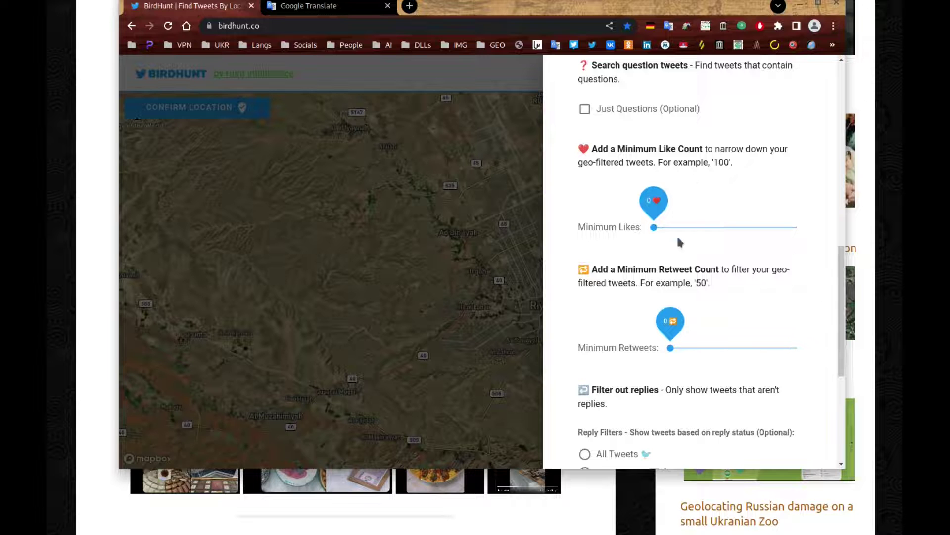
pyautogui.scroll(-4, 679, 239)
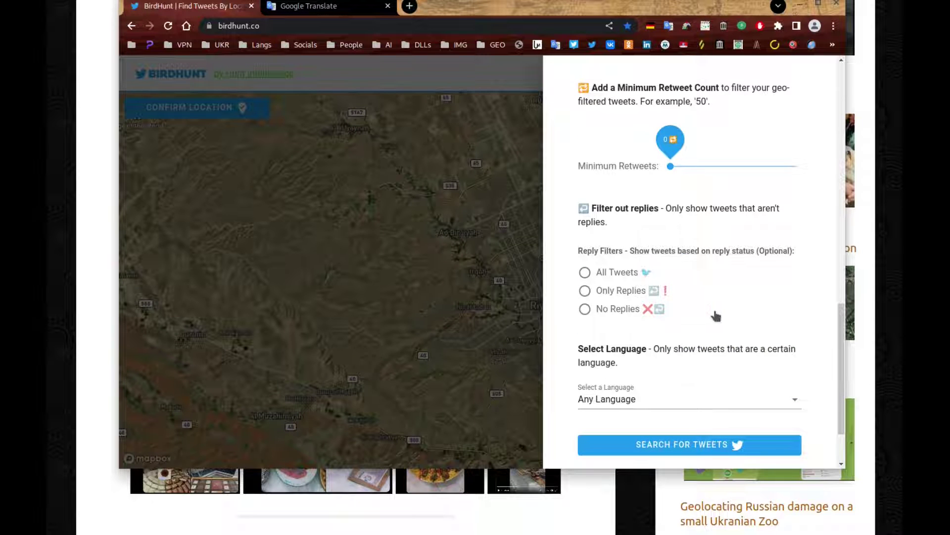
pyautogui.click(585, 272)
pyautogui.scroll(-2, 732, 270)
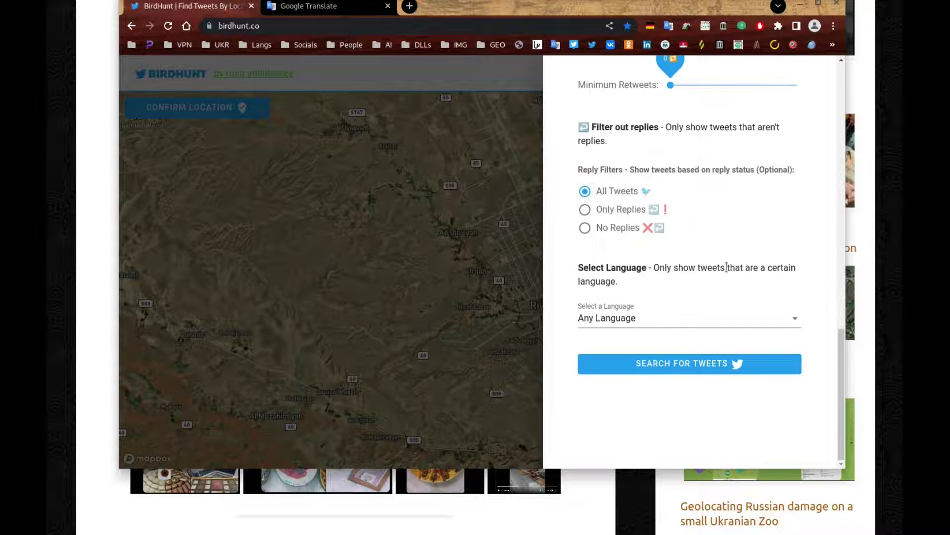
pyautogui.click(695, 320)
pyautogui.click(637, 364)
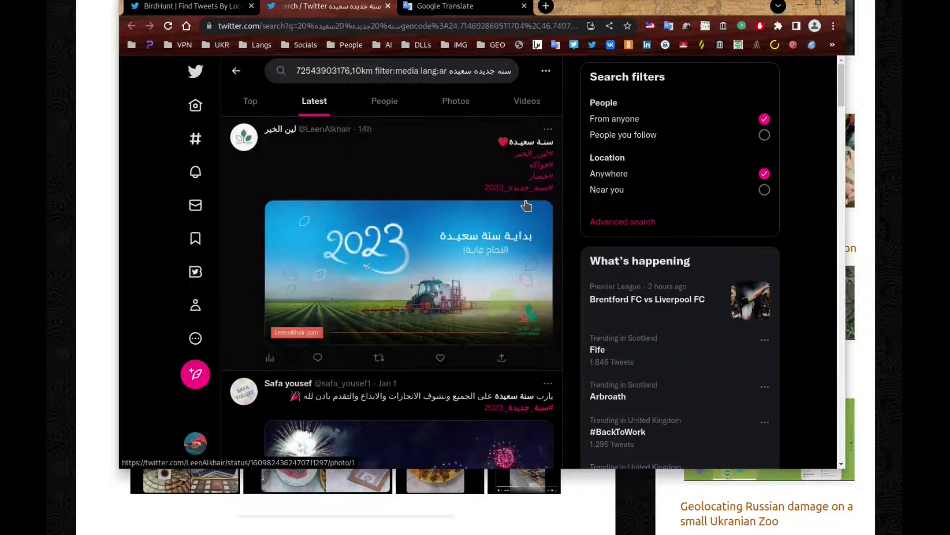
# - Scroll through Twitter's Latest feed of Arabic new-year photo tweets from Riyadh
pyautogui.scroll(-10, 526, 205)
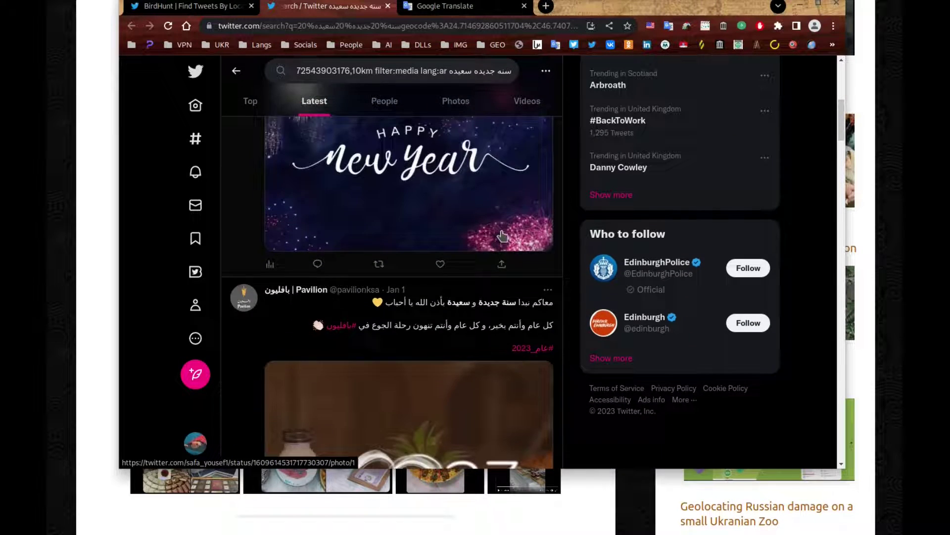
pyautogui.scroll(-15, 502, 236)
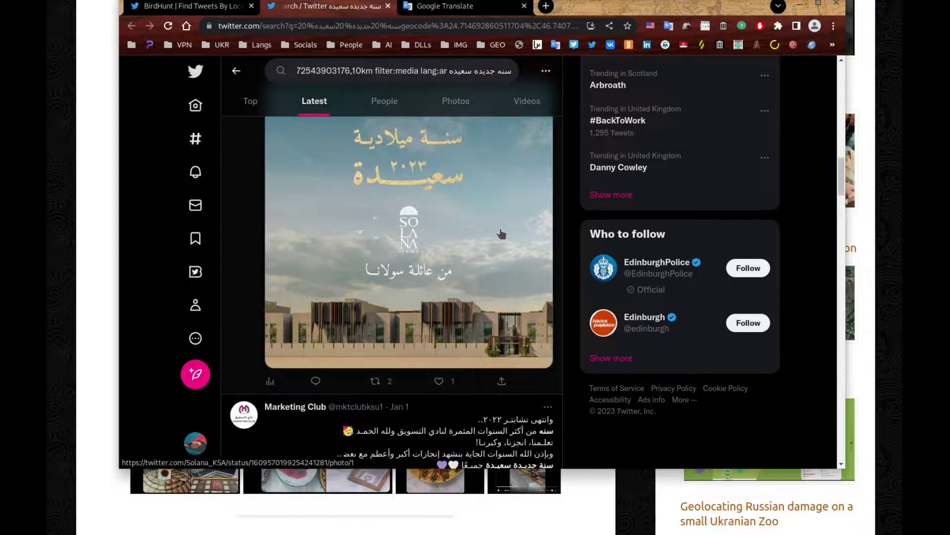
pyautogui.scroll(-15, 475, 243)
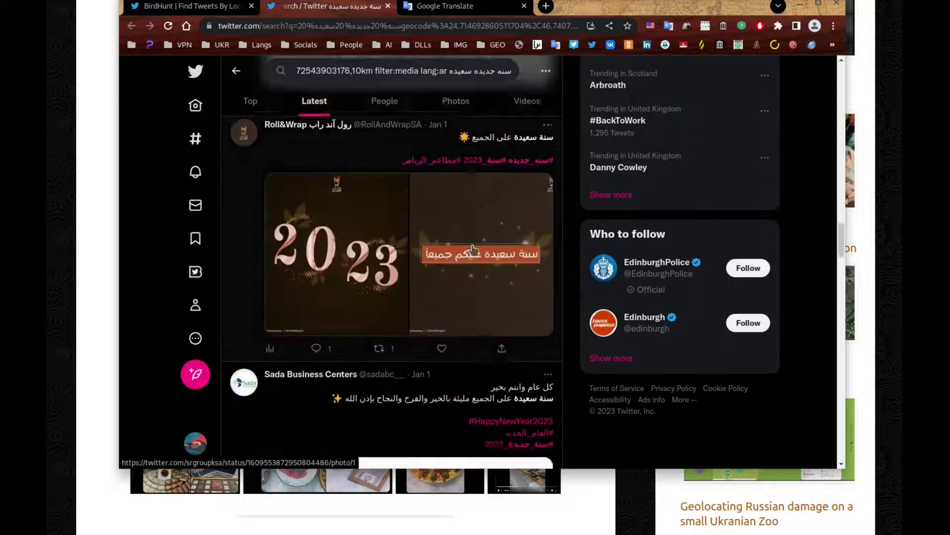
pyautogui.scroll(-15, 473, 249)
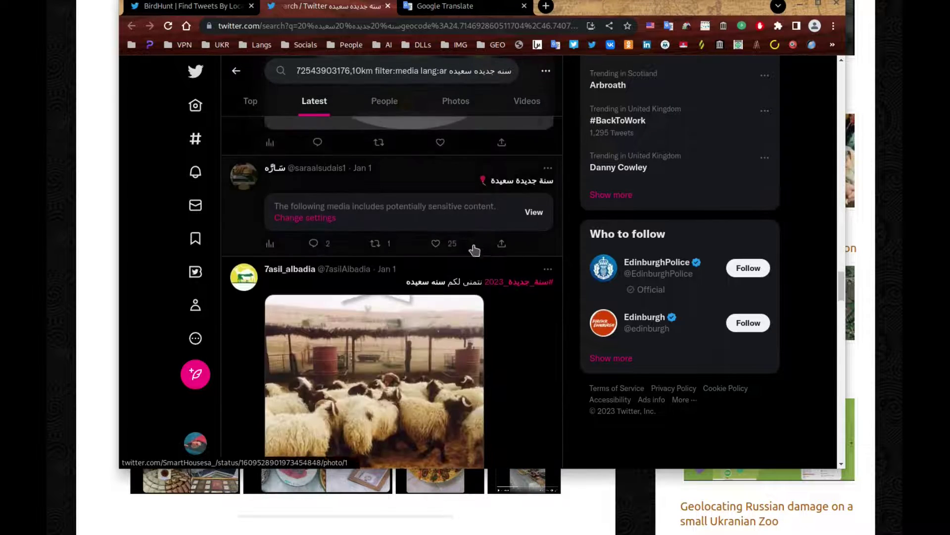
pyautogui.scroll(-5, 474, 250)
pyautogui.scroll(8, 495, 252)
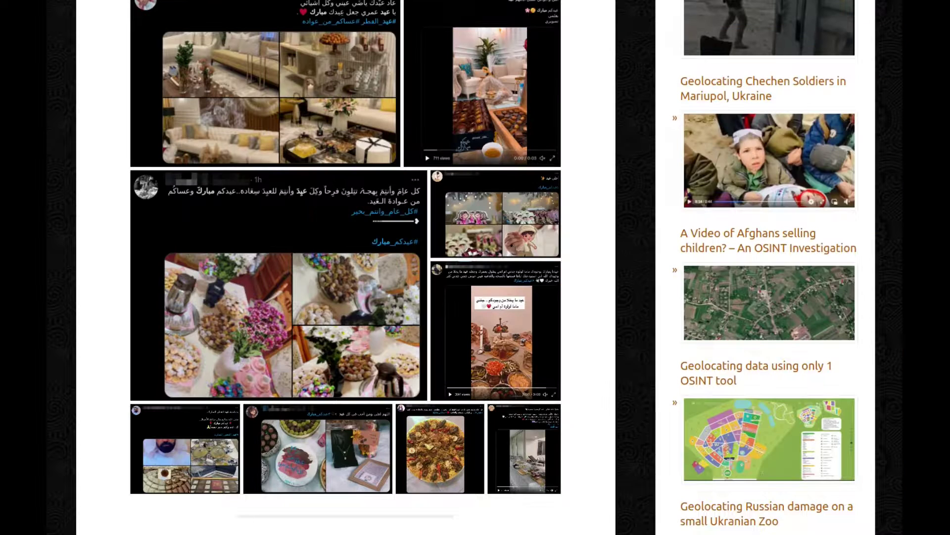
# - Scroll the blog to the 'BirdHunt as a tool to improve your sock puppet account' heading
pyautogui.scroll(-10, 577, 231)
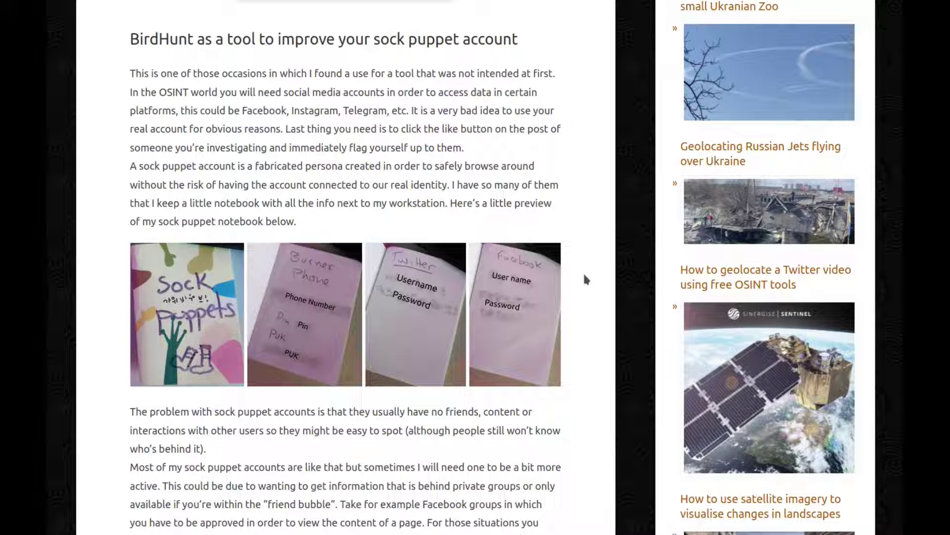
pyautogui.scroll(-3, 586, 280)
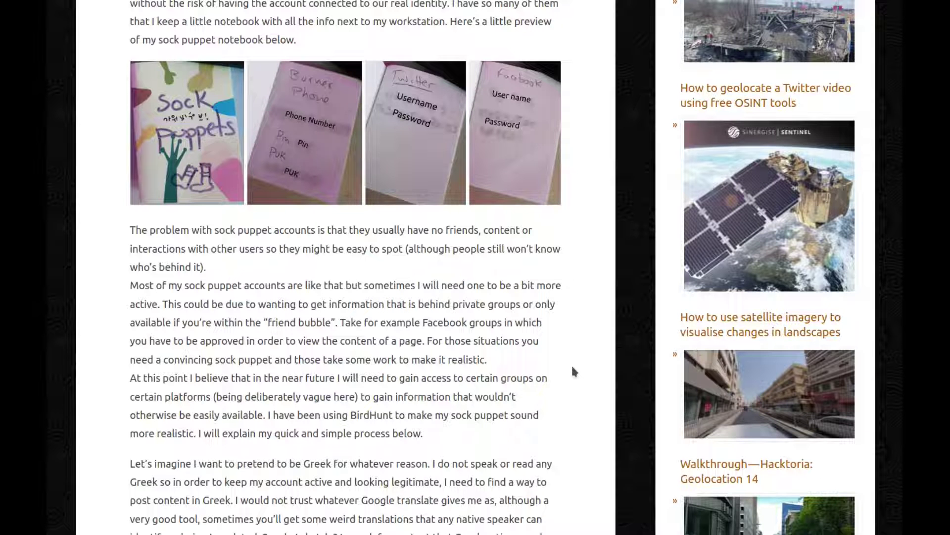
# - Read down to the Greek persona example with Athens chosen on BirdHunt's map
pyautogui.scroll(-5, 573, 371)
pyautogui.scroll(-1, 573, 371)
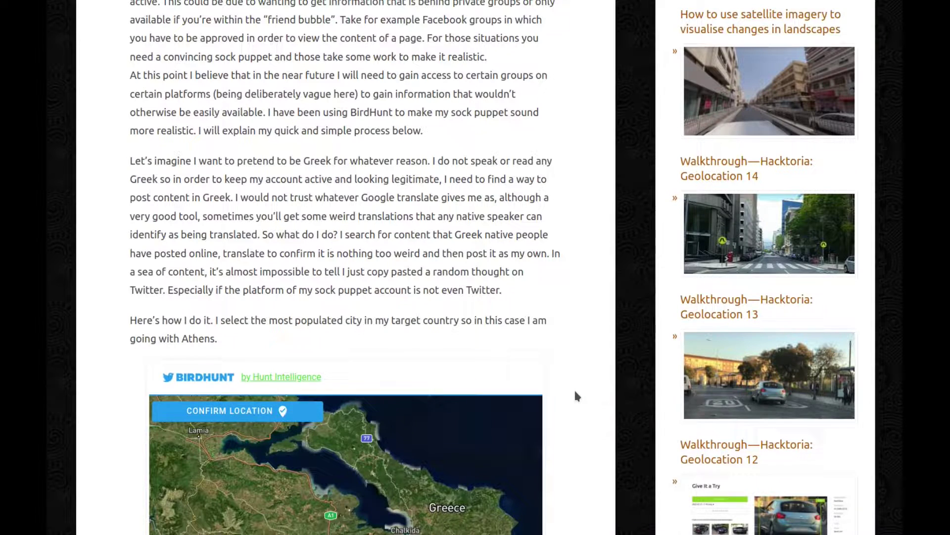
pyautogui.scroll(-1, 574, 390)
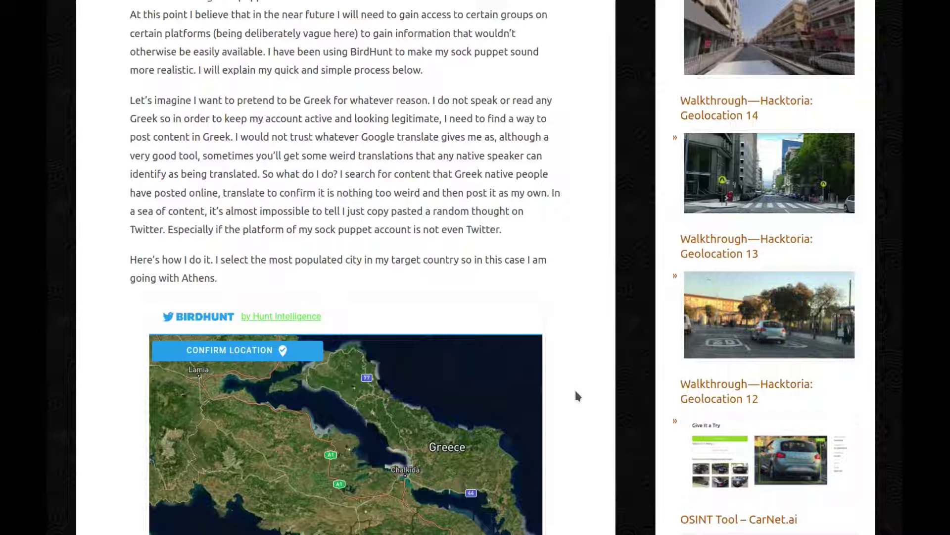
# - Scroll past the Athens map to the example settings: 25km radius, No Replies, Greek
pyautogui.scroll(-3, 577, 396)
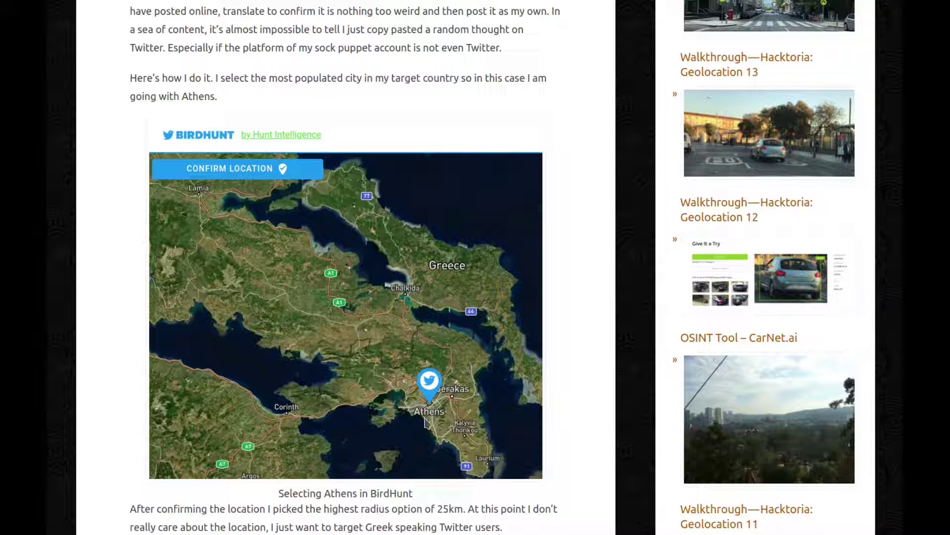
pyautogui.scroll(-3, 431, 401)
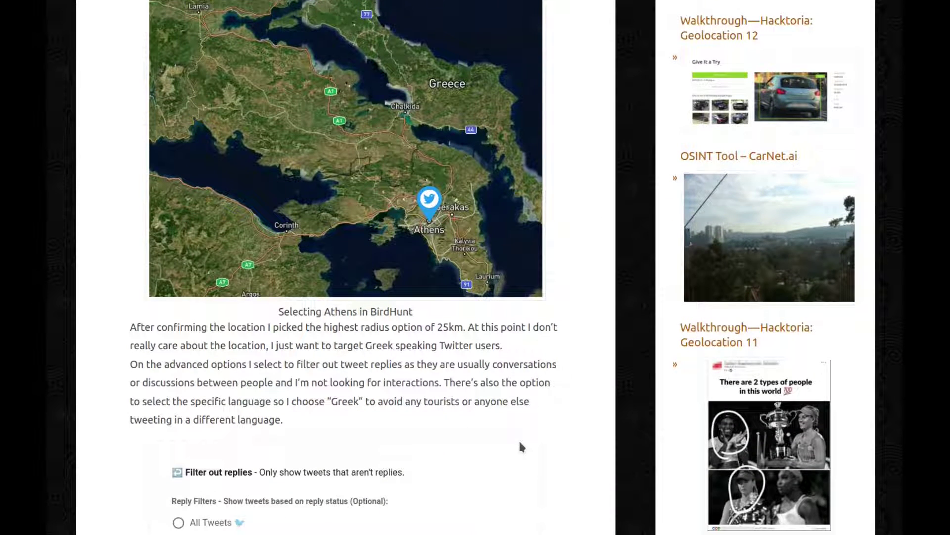
pyautogui.scroll(-2, 519, 439)
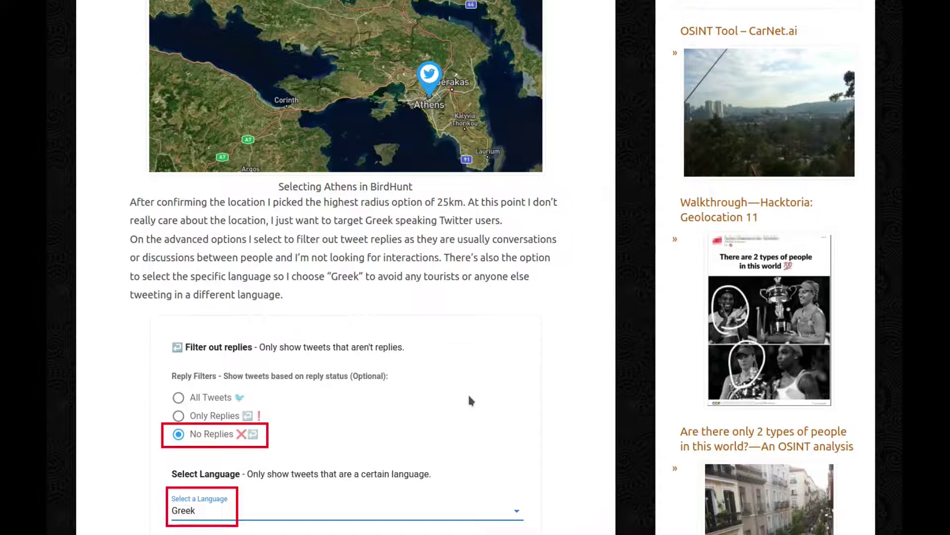
pyautogui.scroll(-1, 469, 400)
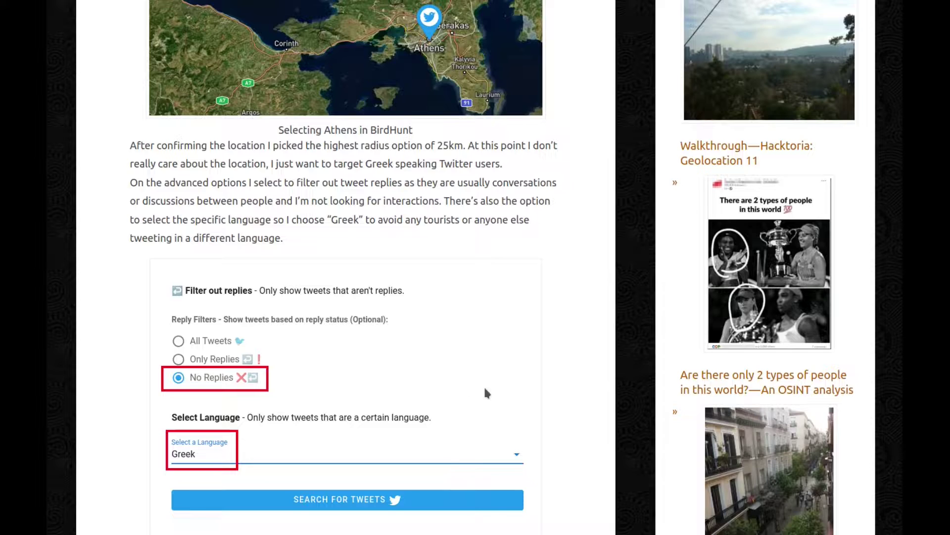
# - Read the gendered-language paragraph down to the Greek strawberry meringue cake tweet
pyautogui.scroll(-5, 485, 389)
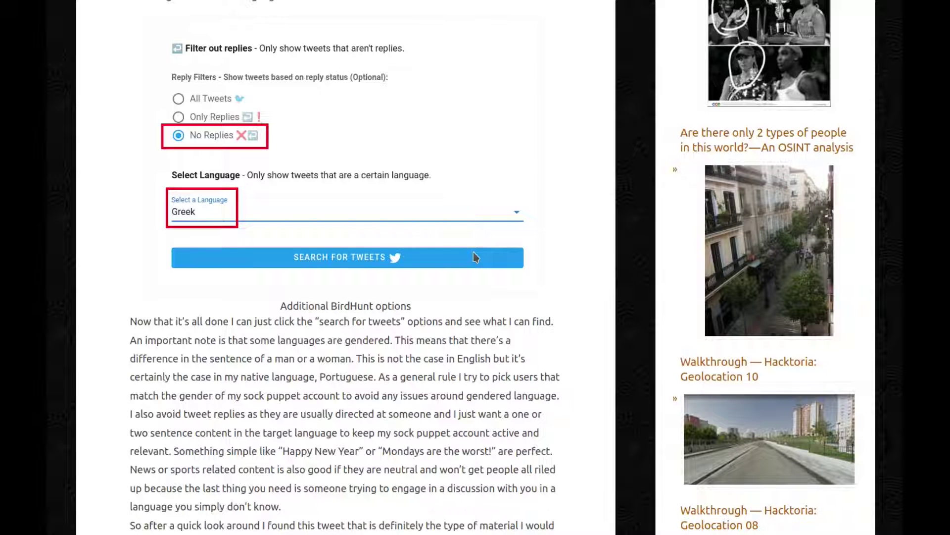
pyautogui.scroll(-1, 475, 257)
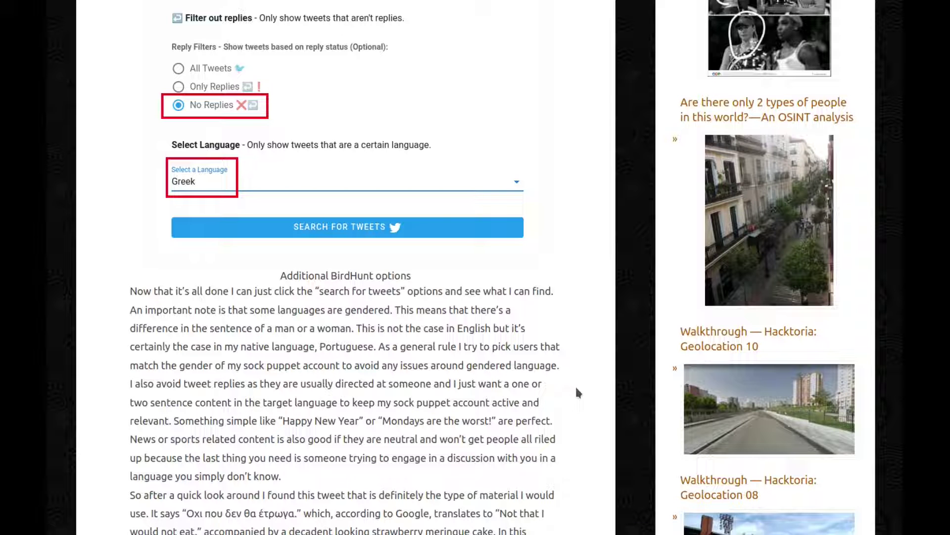
pyautogui.scroll(-1, 576, 389)
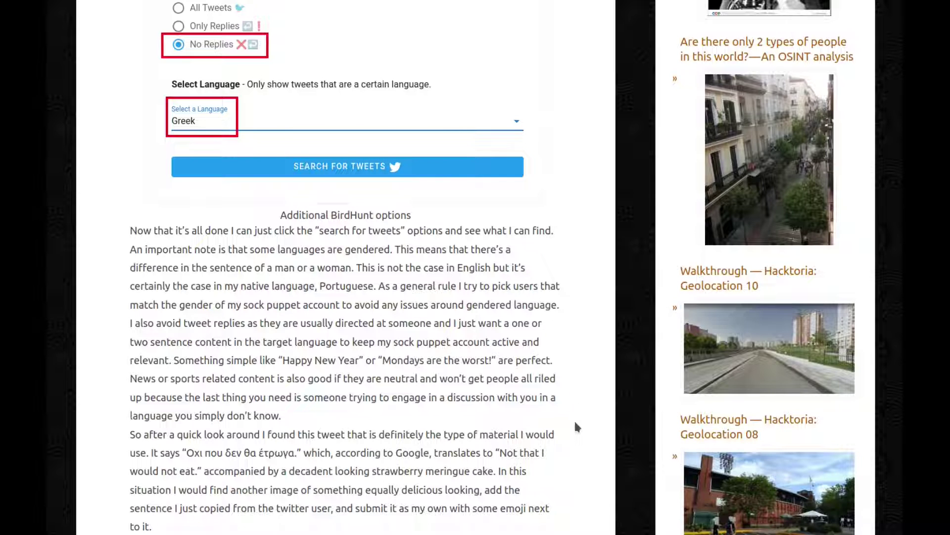
pyautogui.scroll(-1, 577, 426)
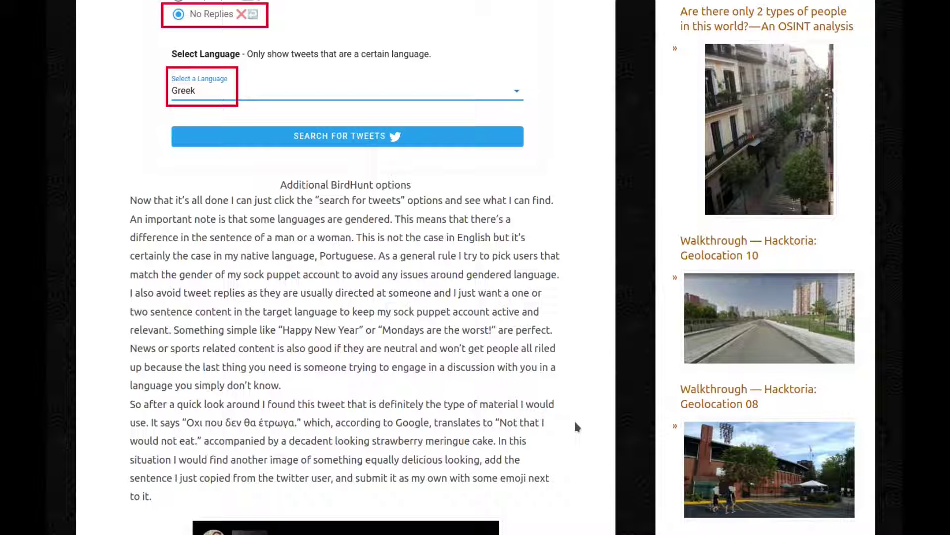
pyautogui.scroll(-1, 575, 423)
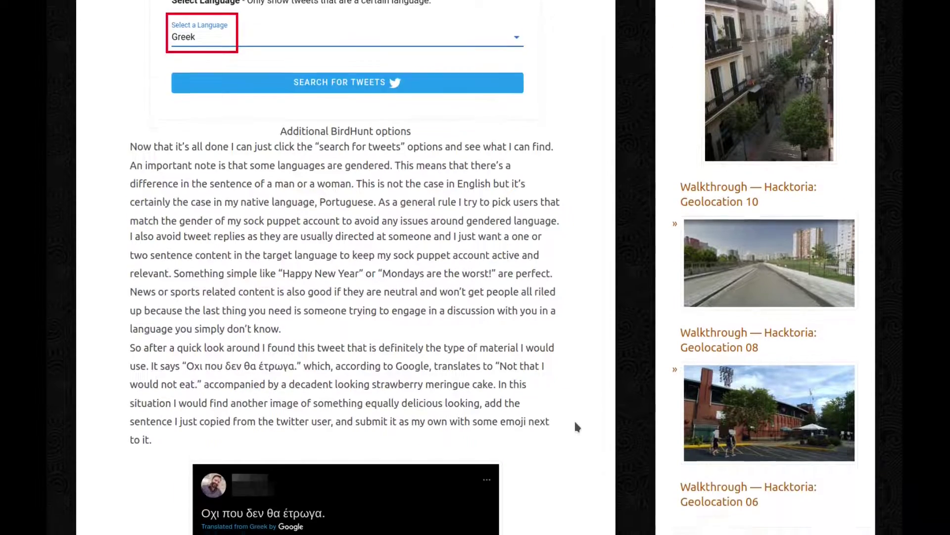
pyautogui.scroll(-5, 575, 426)
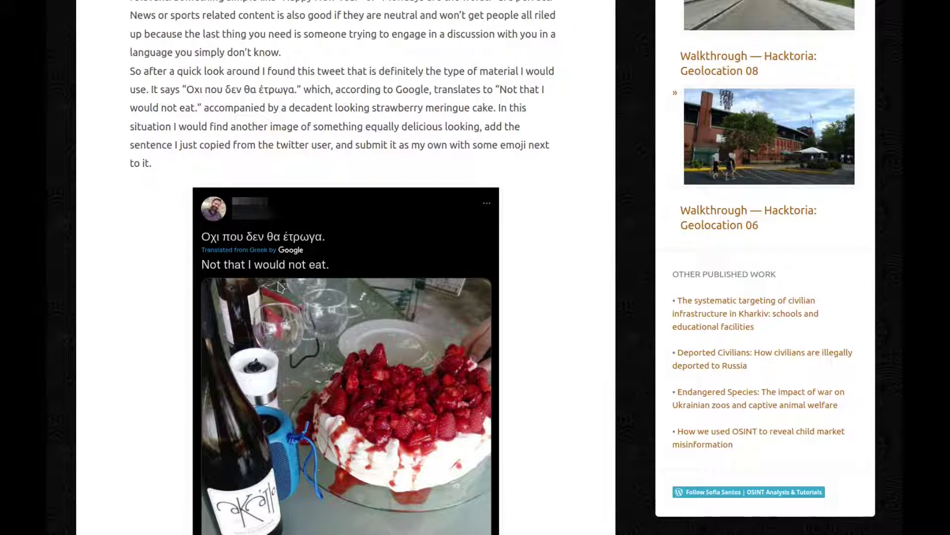
# - Highlight the Greek quote in the cake tweet, deselect it, and scroll to the Conclusion
pyautogui.moveTo(189, 89); pyautogui.dragTo(298, 89)
pyautogui.click(297, 90)
pyautogui.scroll(-8, 406, 231)
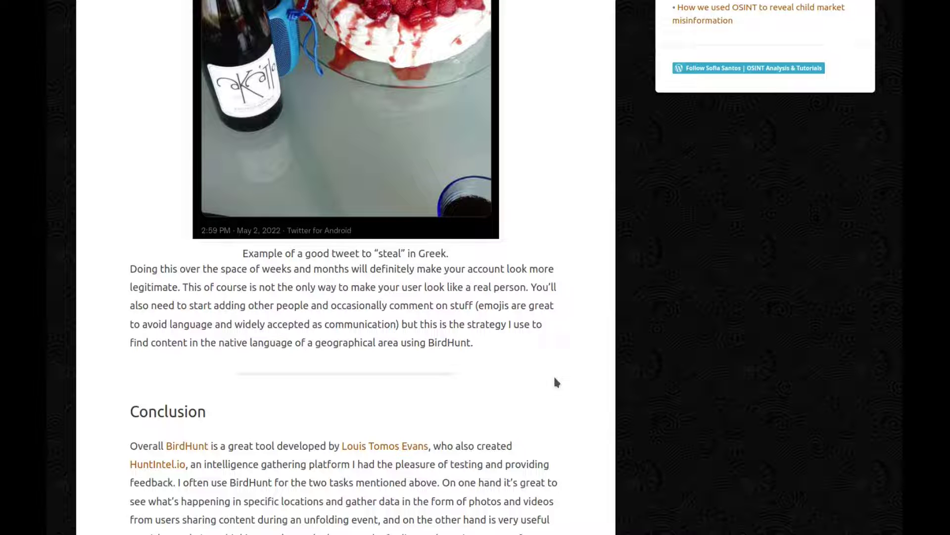
# - Scroll to the end of the post, past the thanks-for-reading note and Share this buttons
pyautogui.scroll(-5, 555, 379)
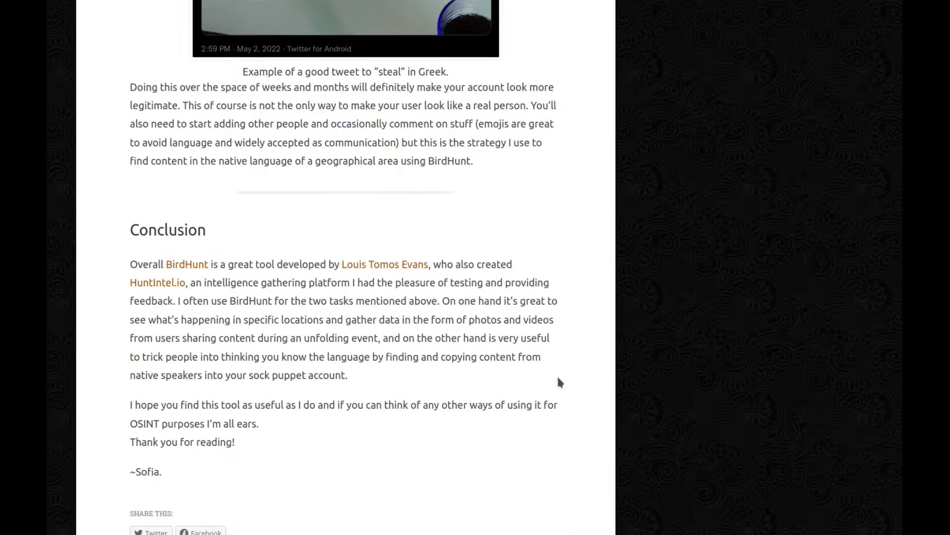